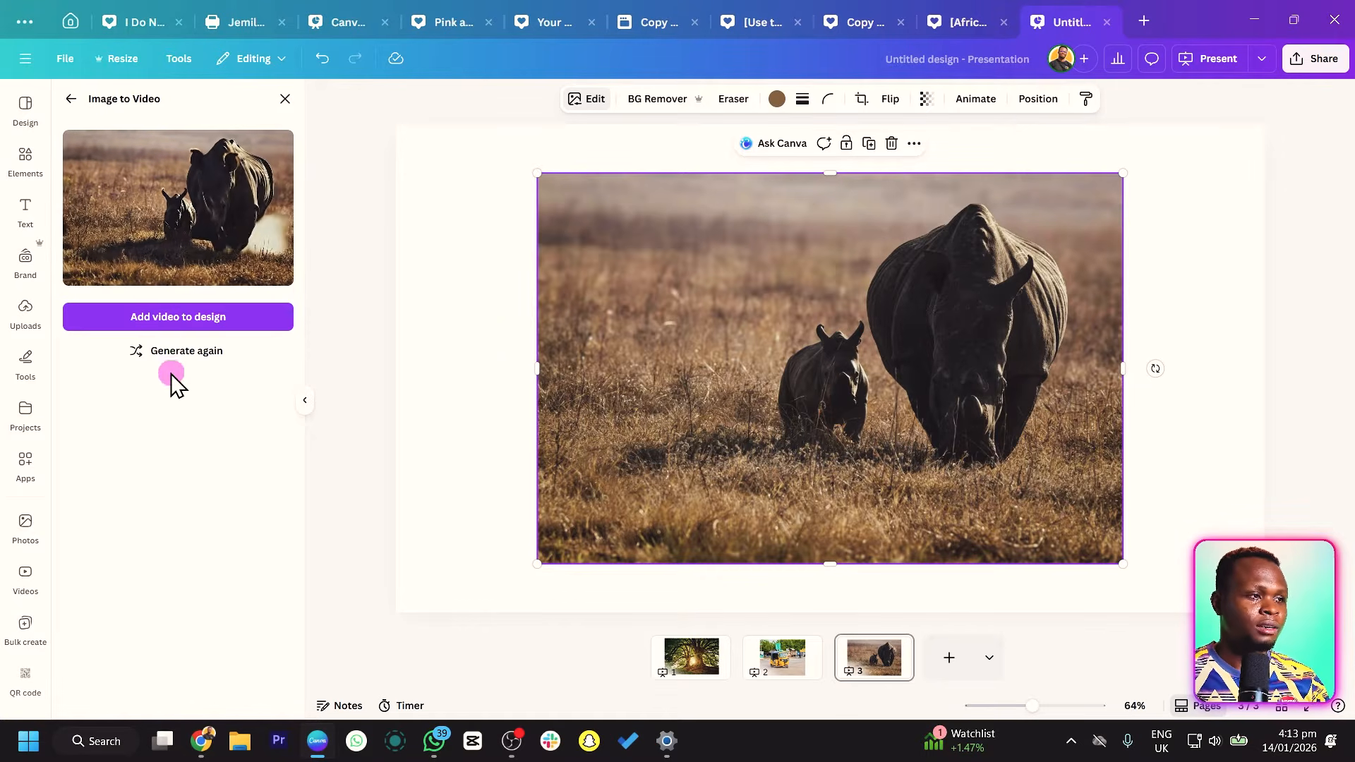
- Add the generated rhino video to page 3 and play it on the canvas
left_click(203, 315)
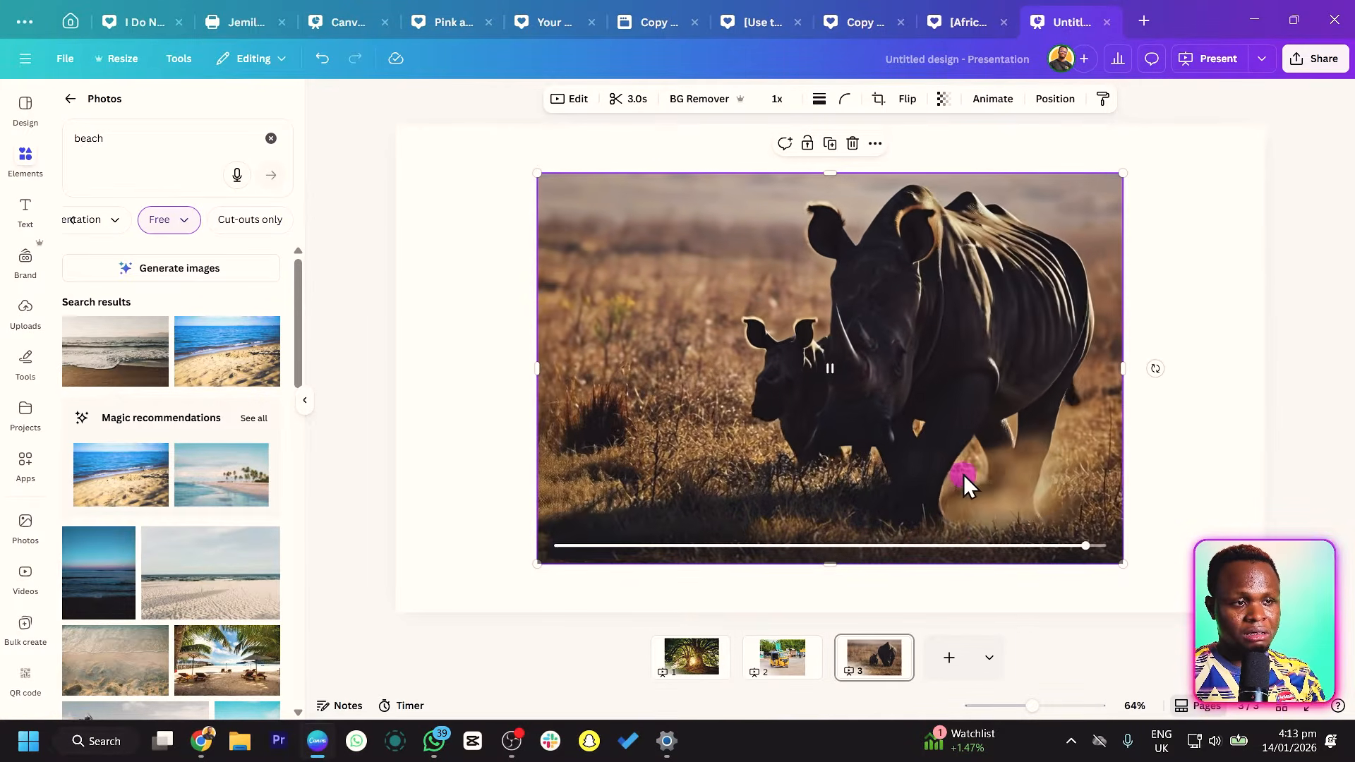
left_click(831, 378)
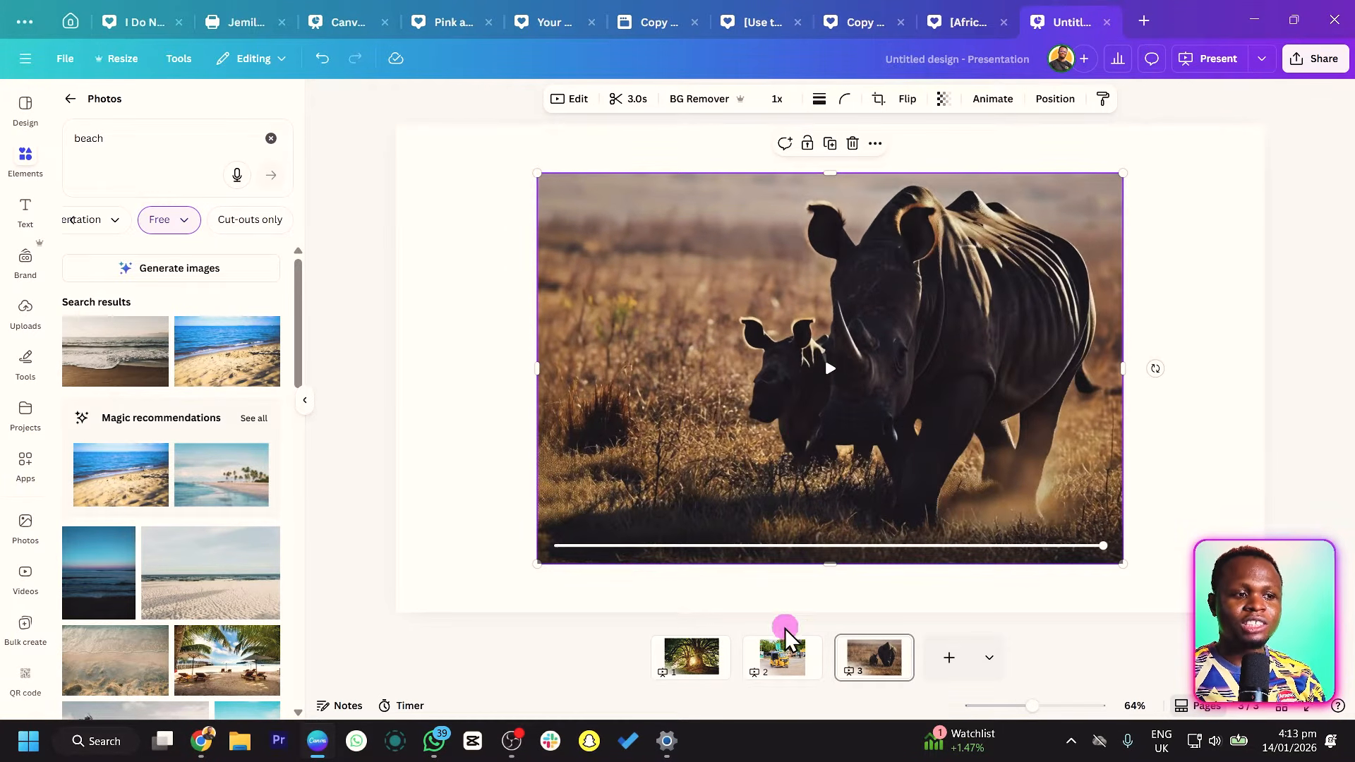
- Try to generate a 3-second Smart video from the yellow tricycle photo on page 2 with Image to Video
left_click(785, 662)
left_click_drag(937, 328, 949, 324)
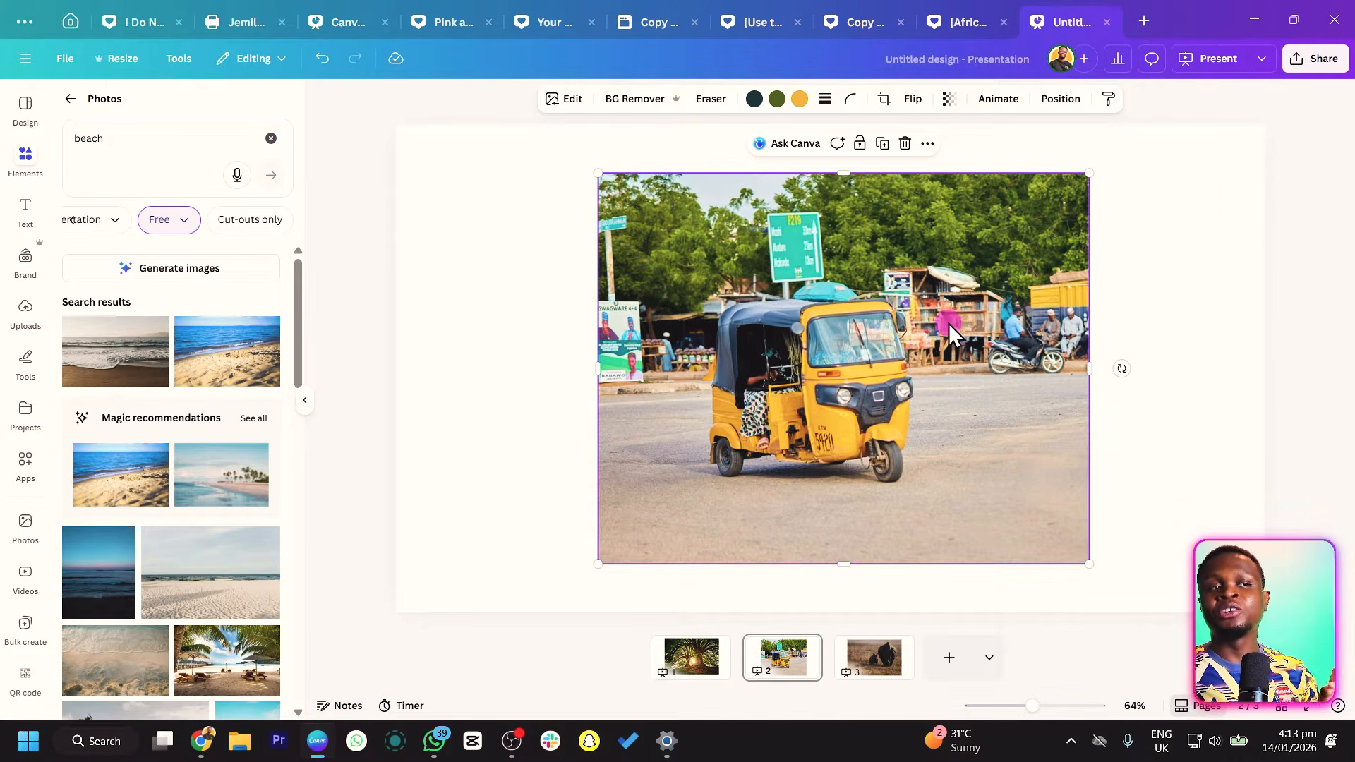
left_click(572, 99)
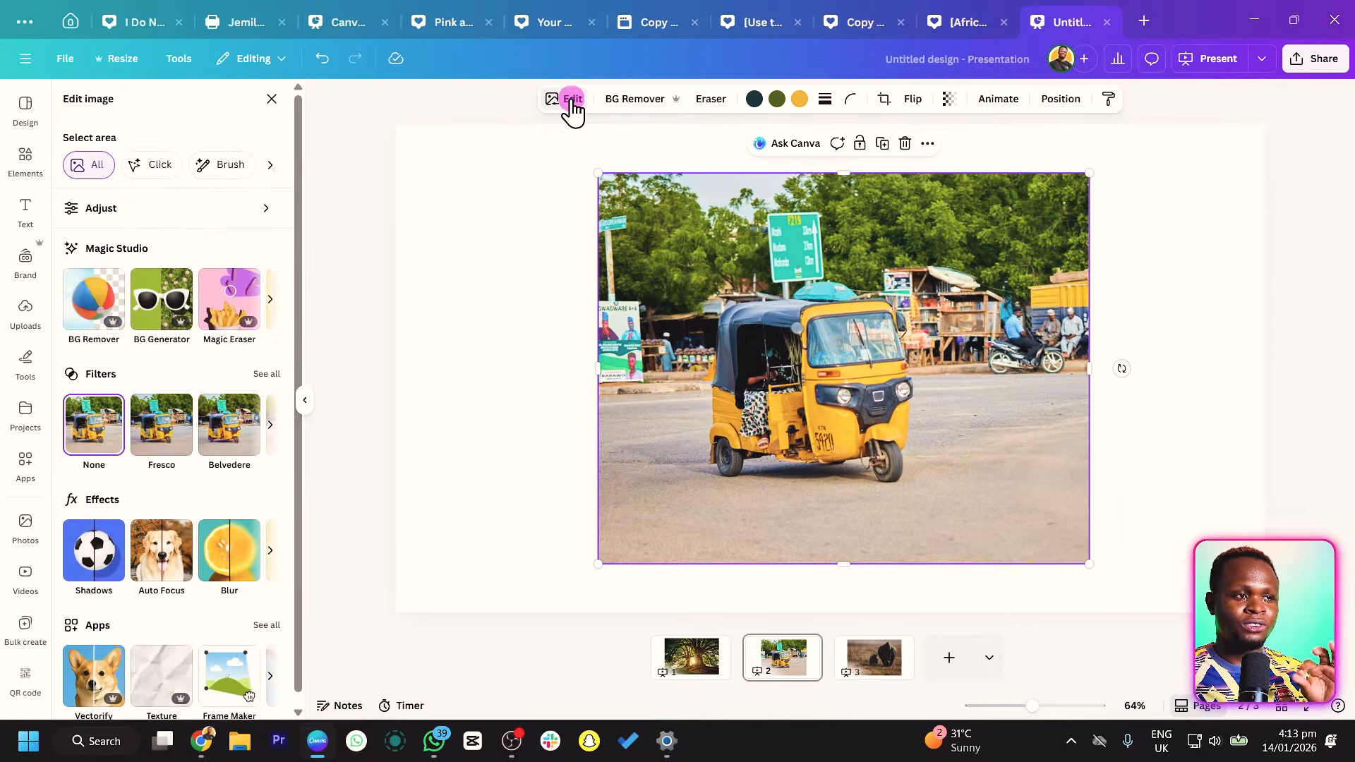
left_click(270, 301)
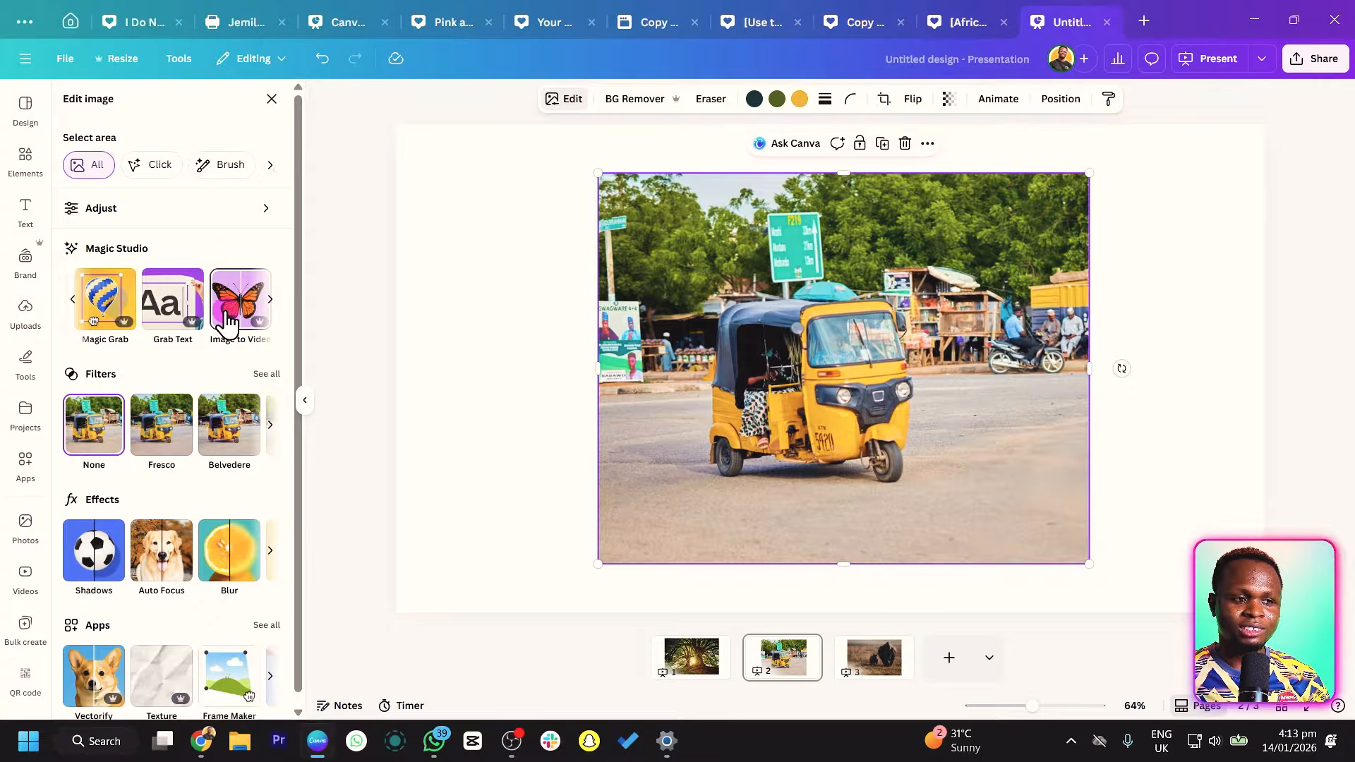
left_click(227, 323)
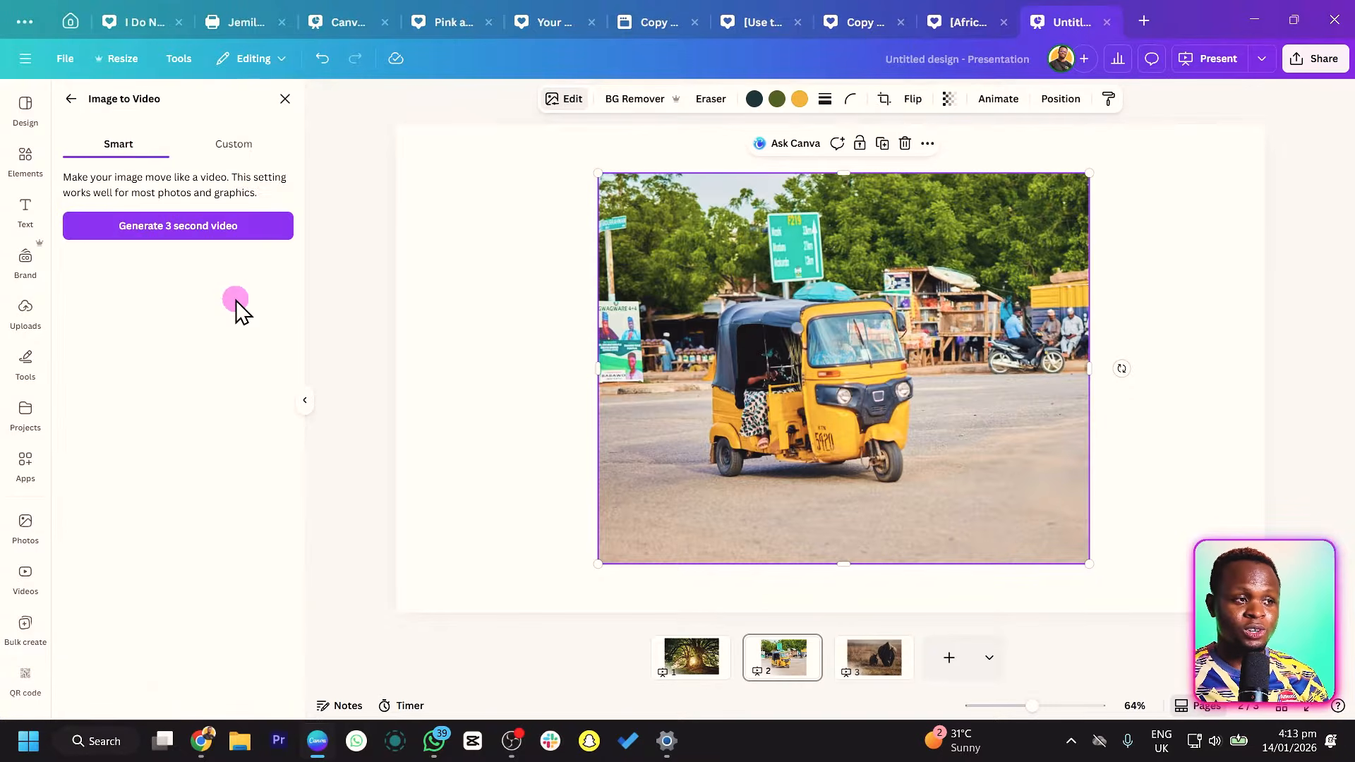
left_click(215, 220)
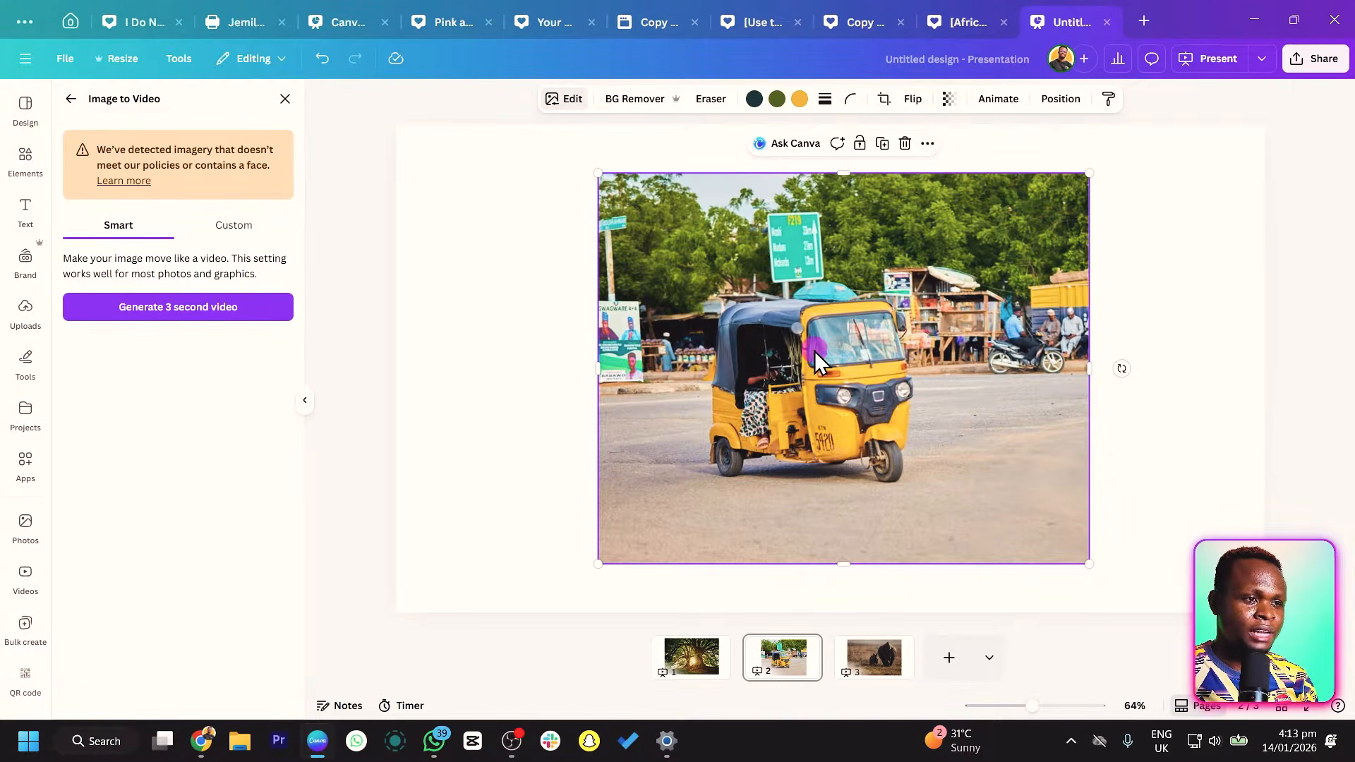
left_click(68, 100)
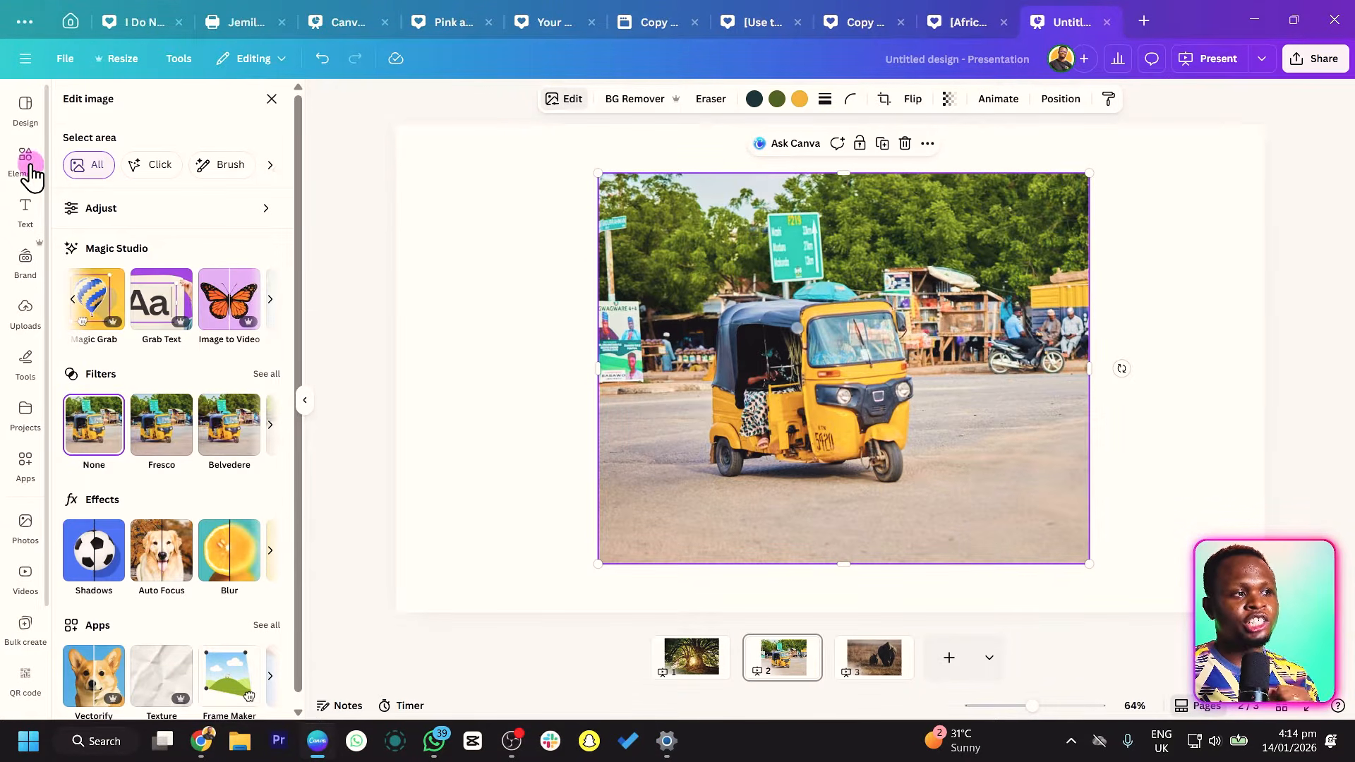
- Search the free photos for "nigeria" in place of the earlier beach search
left_click(31, 177)
left_click(163, 169)
type("beach")
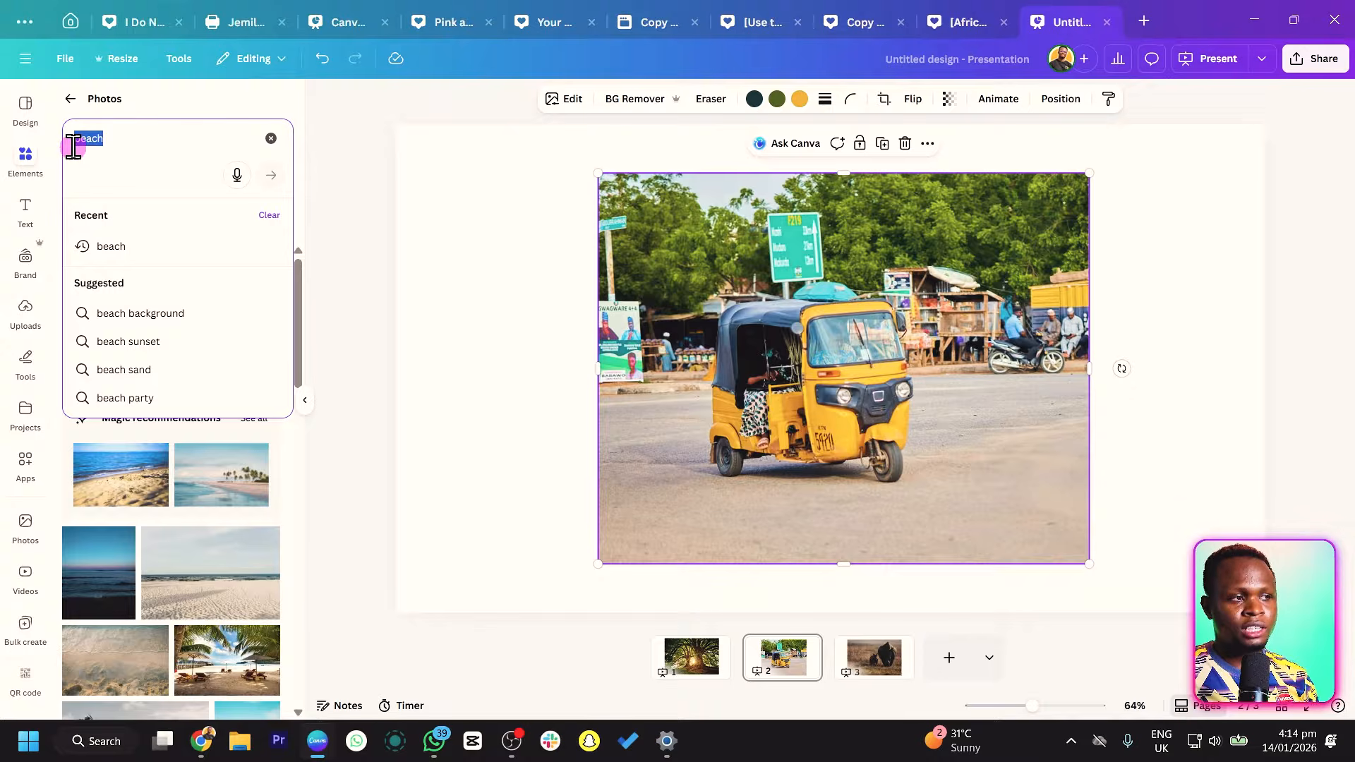
key("BackSpace")
type("nigeria")
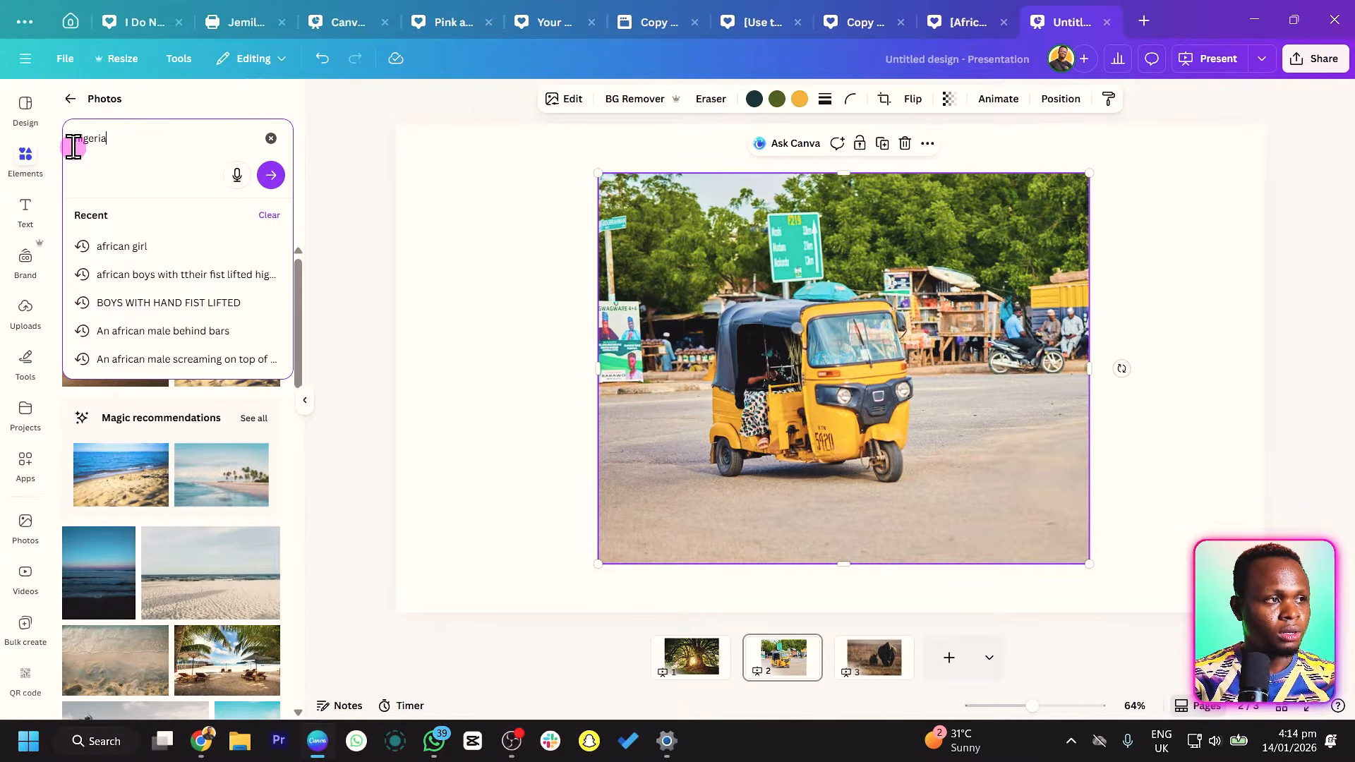
key("Return")
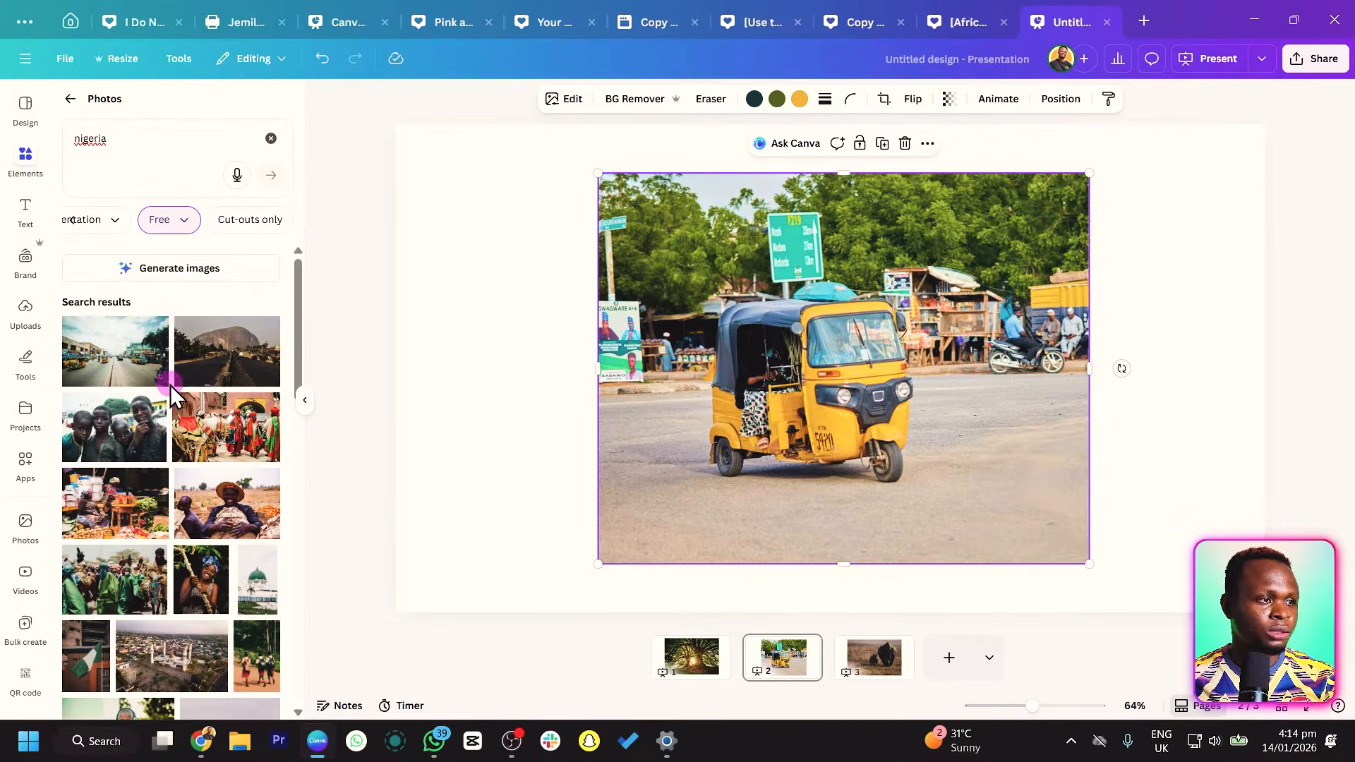
- Replace the tricycle photo on page 2 with the wide city street photo from the search results and nudge it slightly upward
scroll(171, 386, "down", 2)
scroll(141, 367, "up", 2)
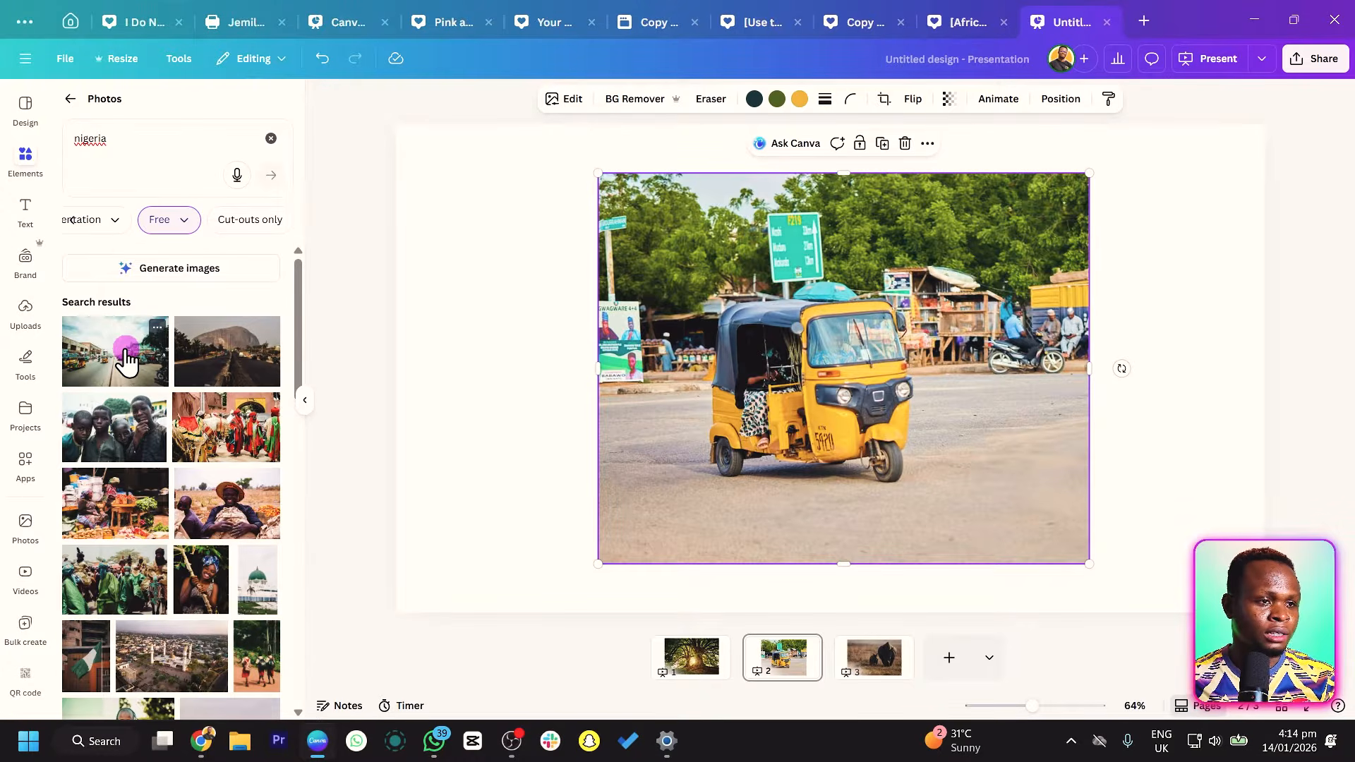
left_click(127, 362)
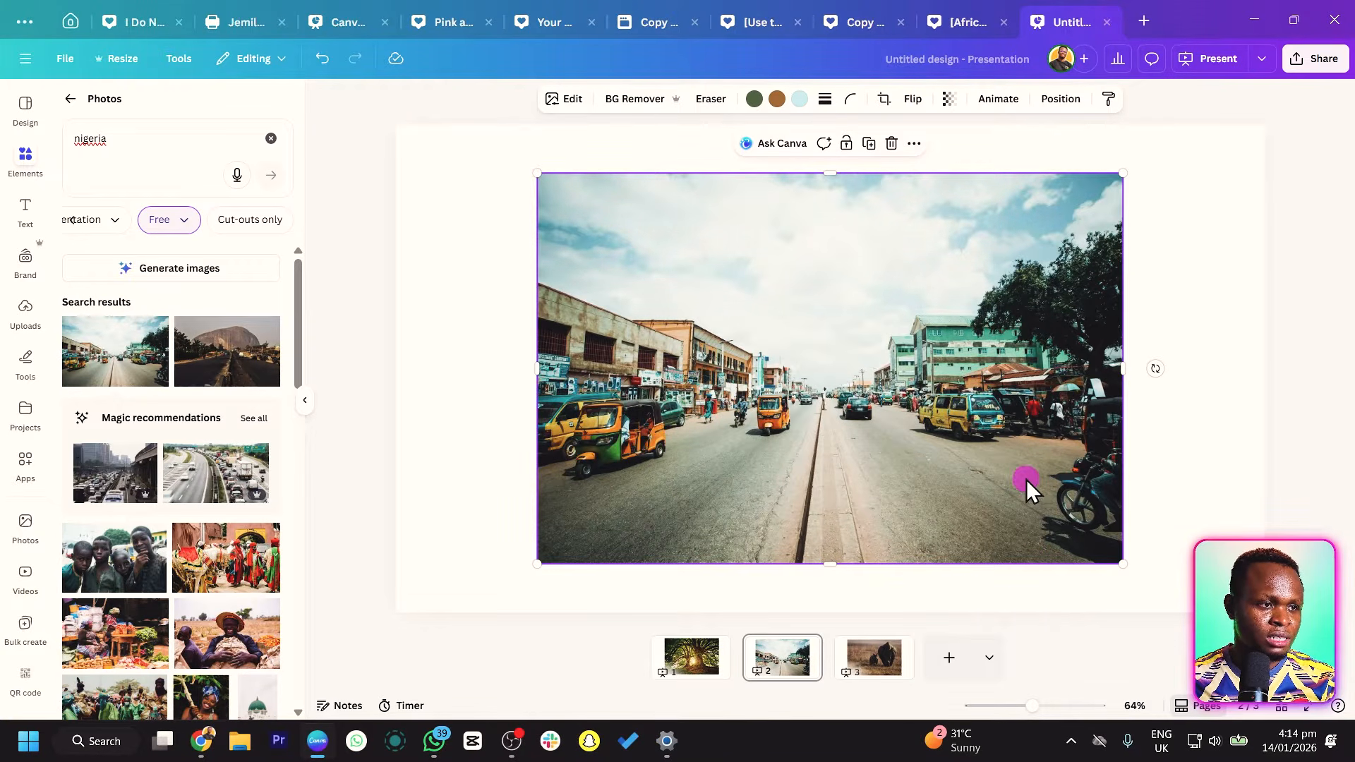
left_click_drag(1027, 487, 1040, 514)
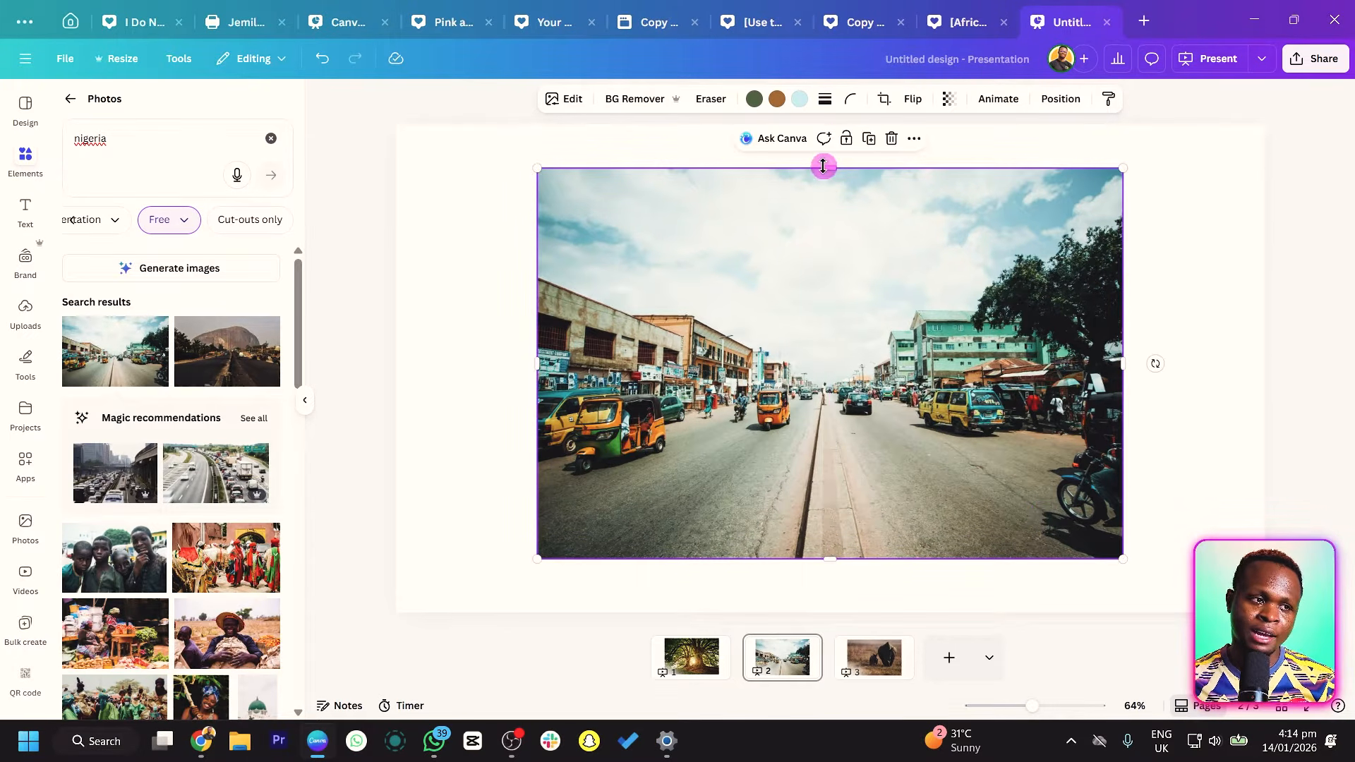
- Generate a 3-second Smart video from the street photo with Image to Video and add it to page 2
left_click(567, 100)
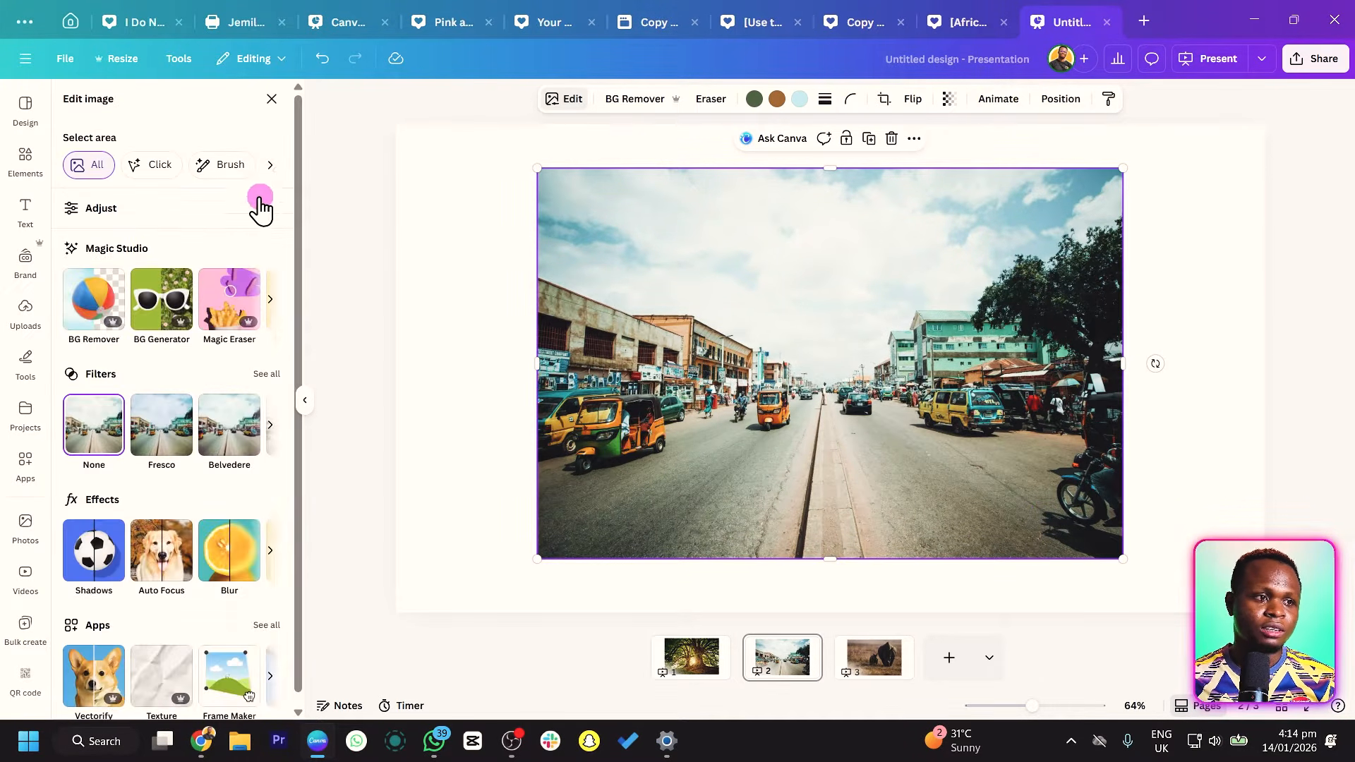
left_click(269, 299)
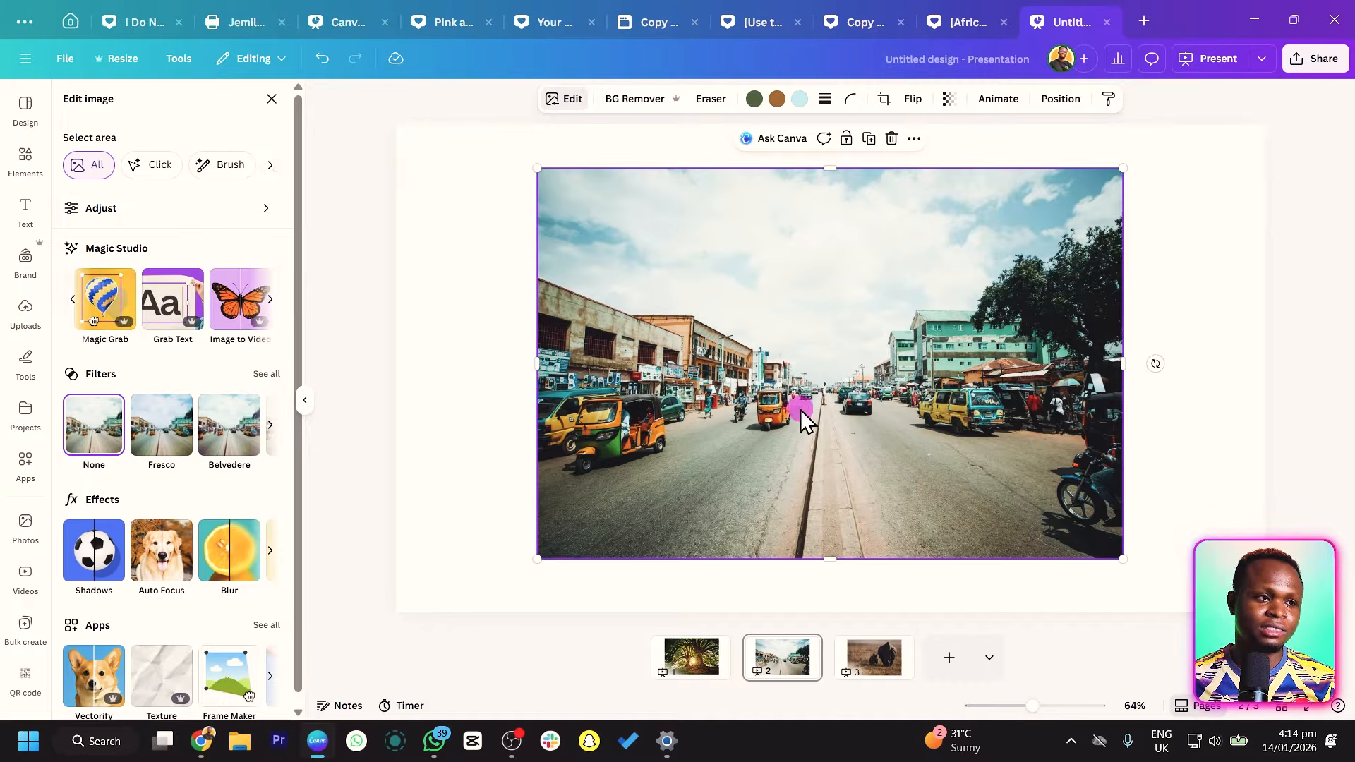
left_click(240, 312)
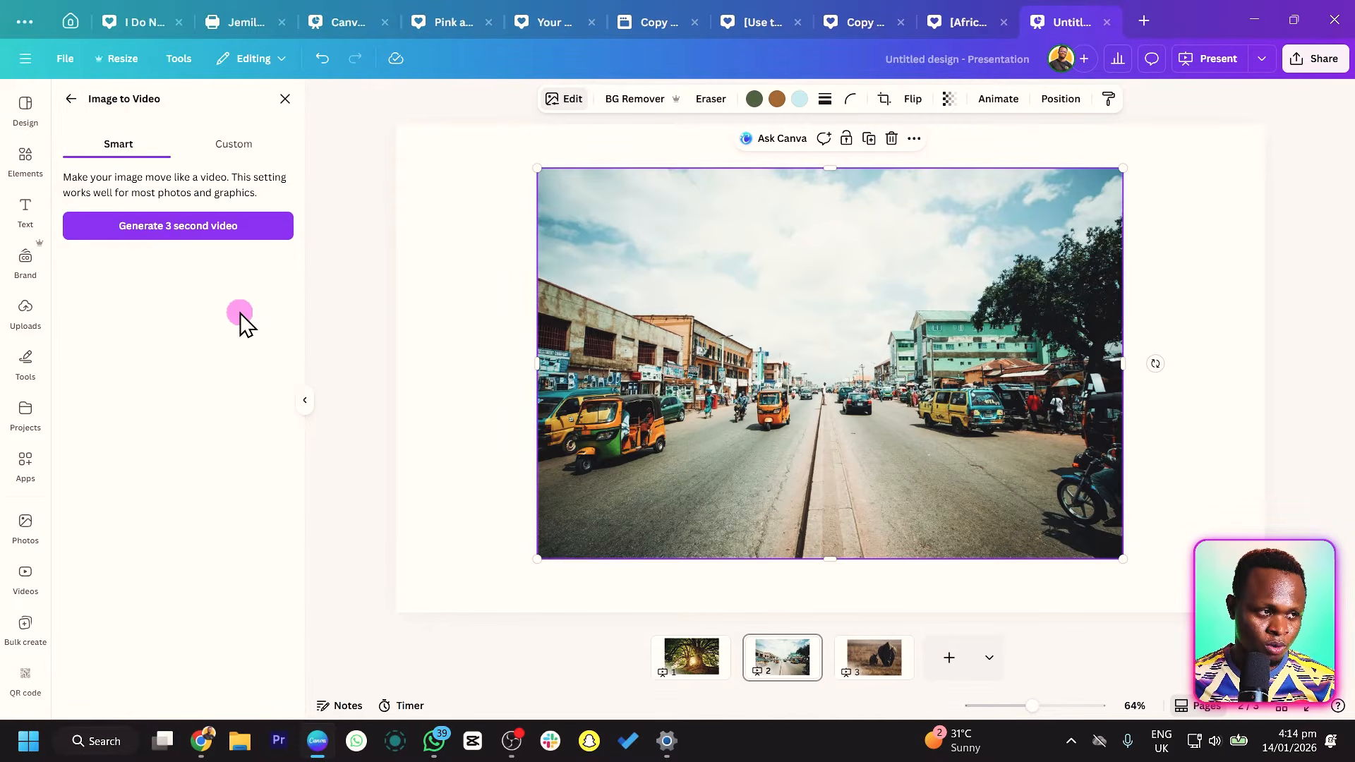
left_click(209, 221)
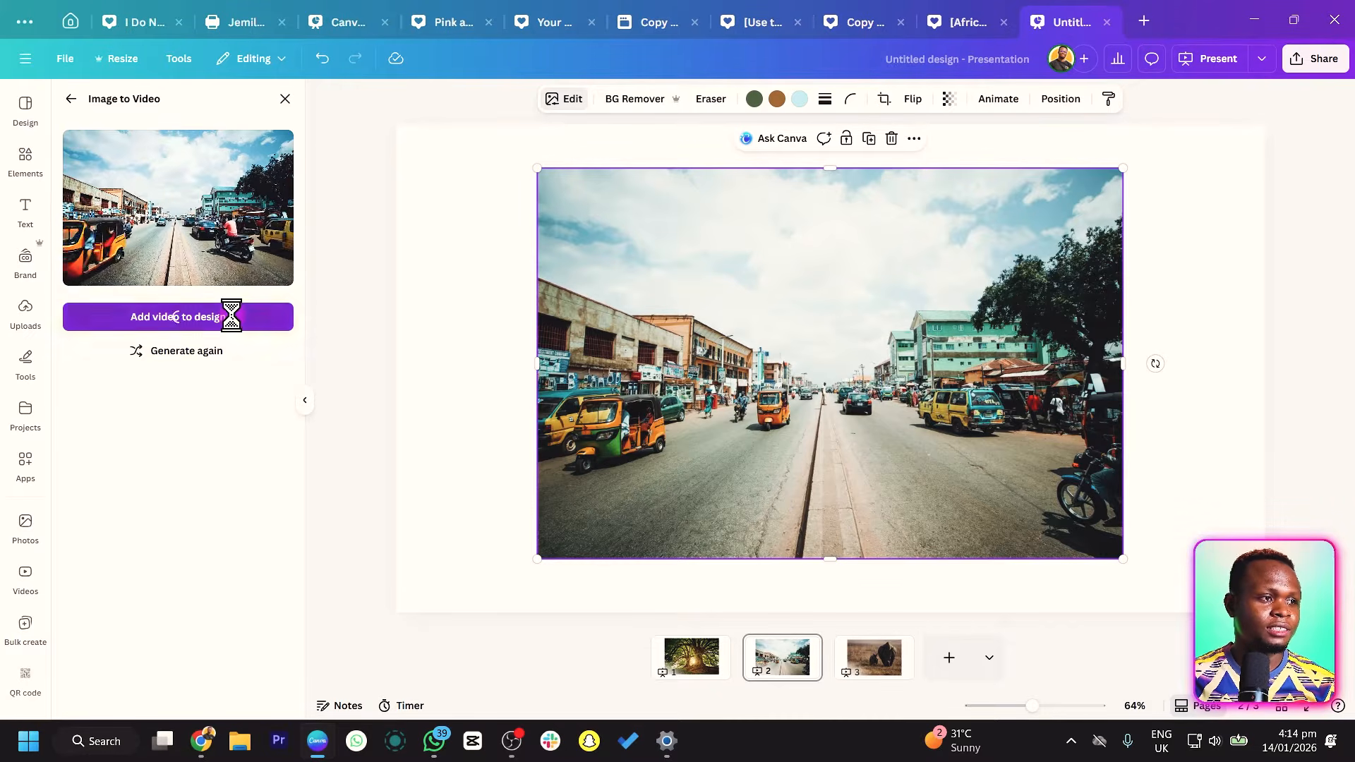
left_click(230, 316)
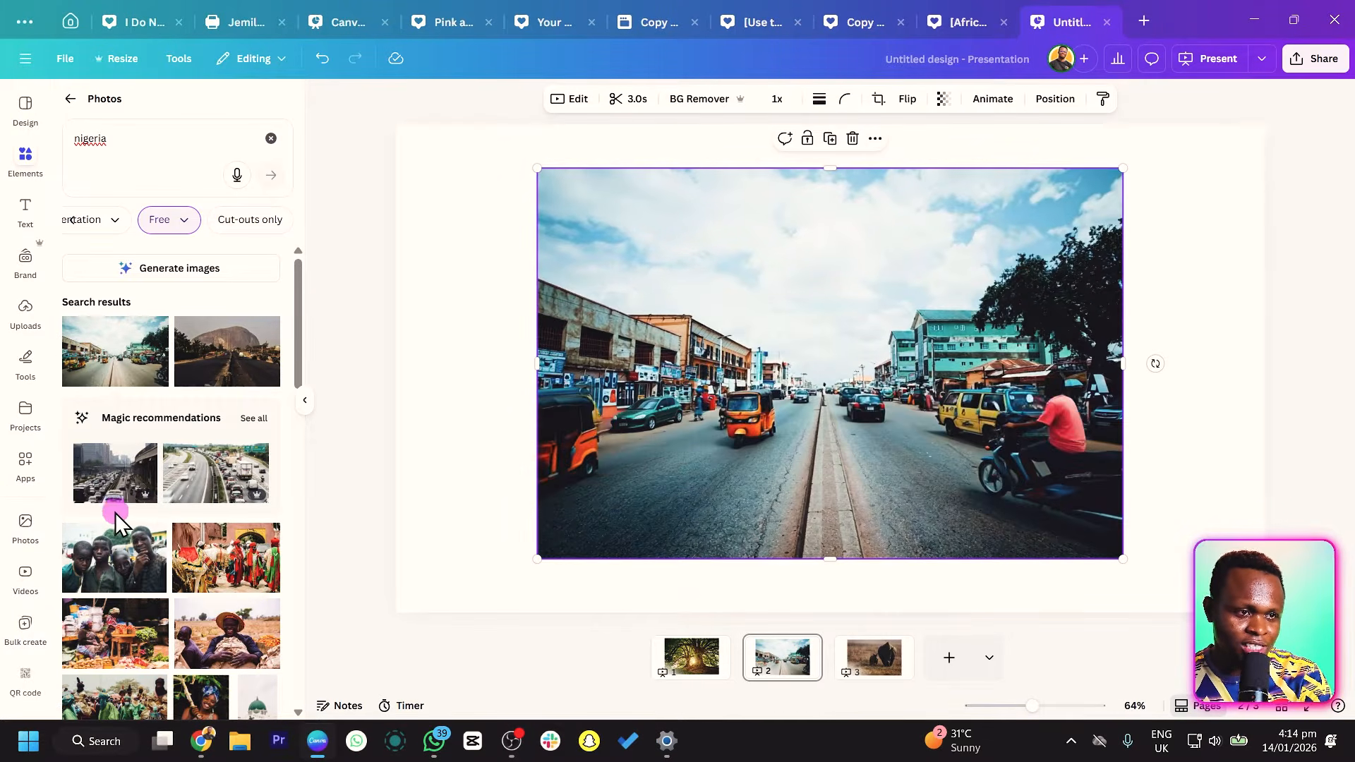
mouse_move(574, 533)
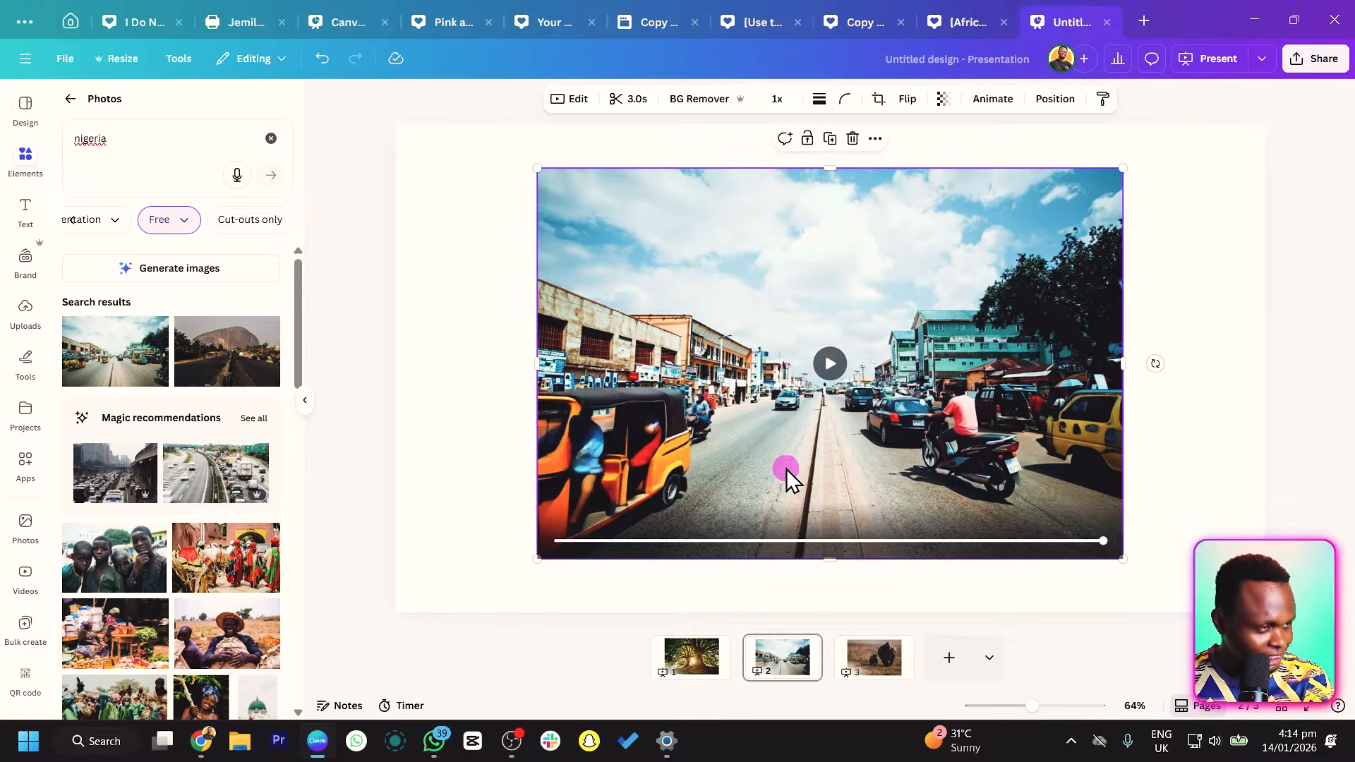
- Turn the tree photo on page 1 into a 3-second Smart video with Image to Video and play the result
left_click(697, 660)
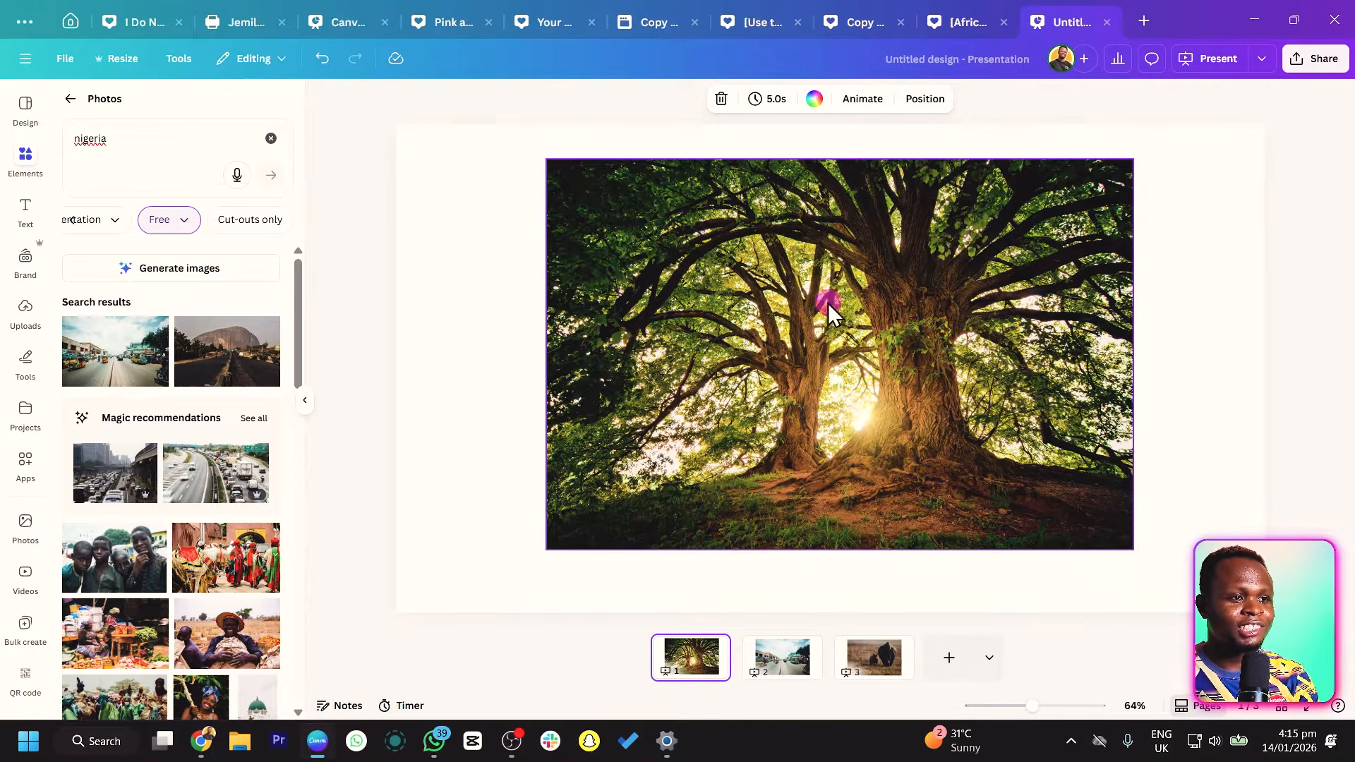
left_click(828, 302)
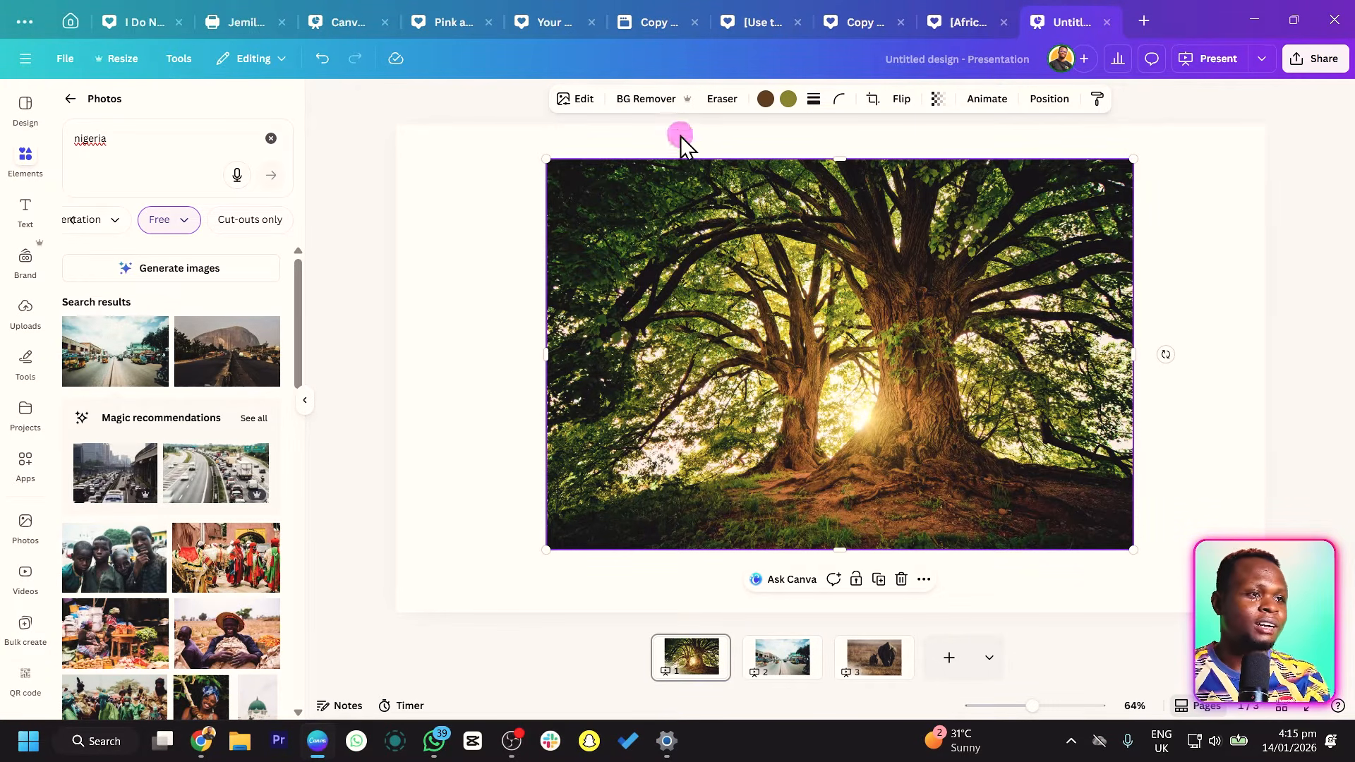
left_click(580, 108)
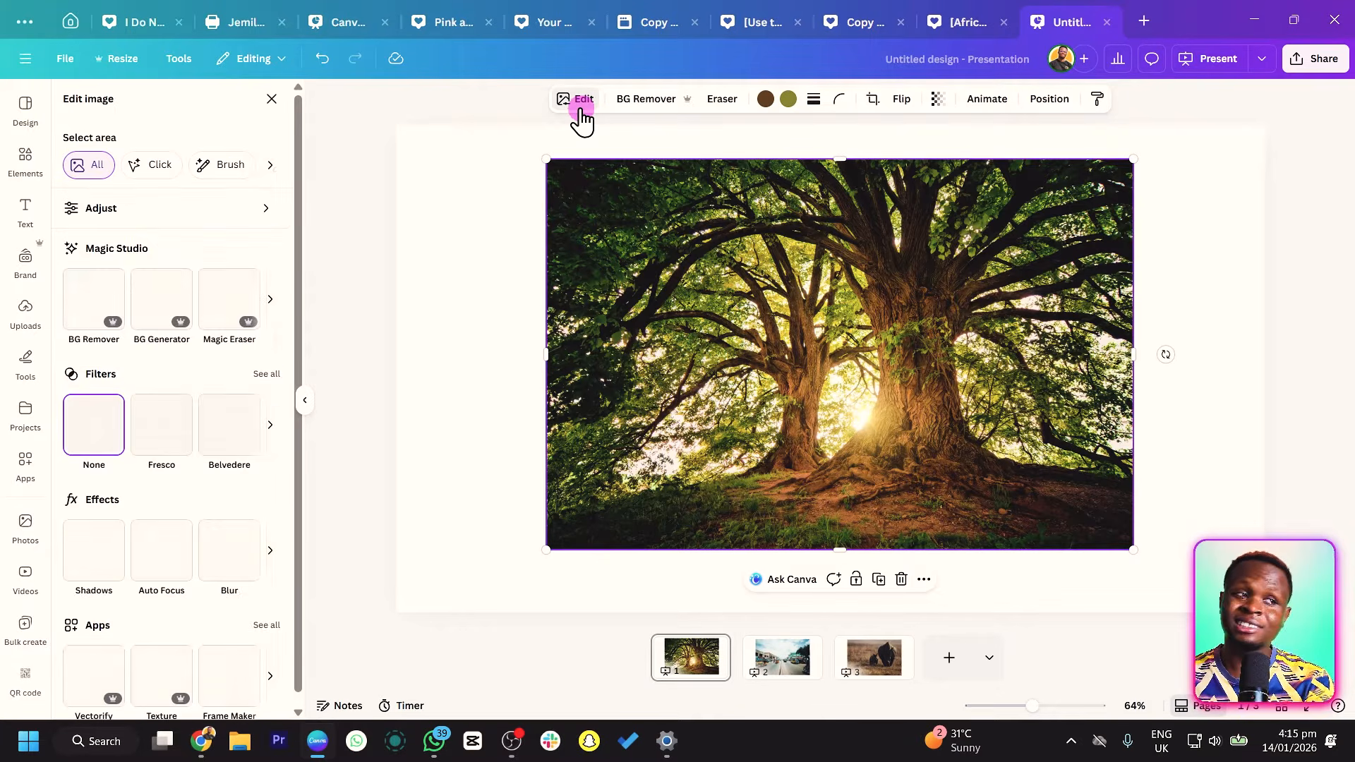
left_click(268, 299)
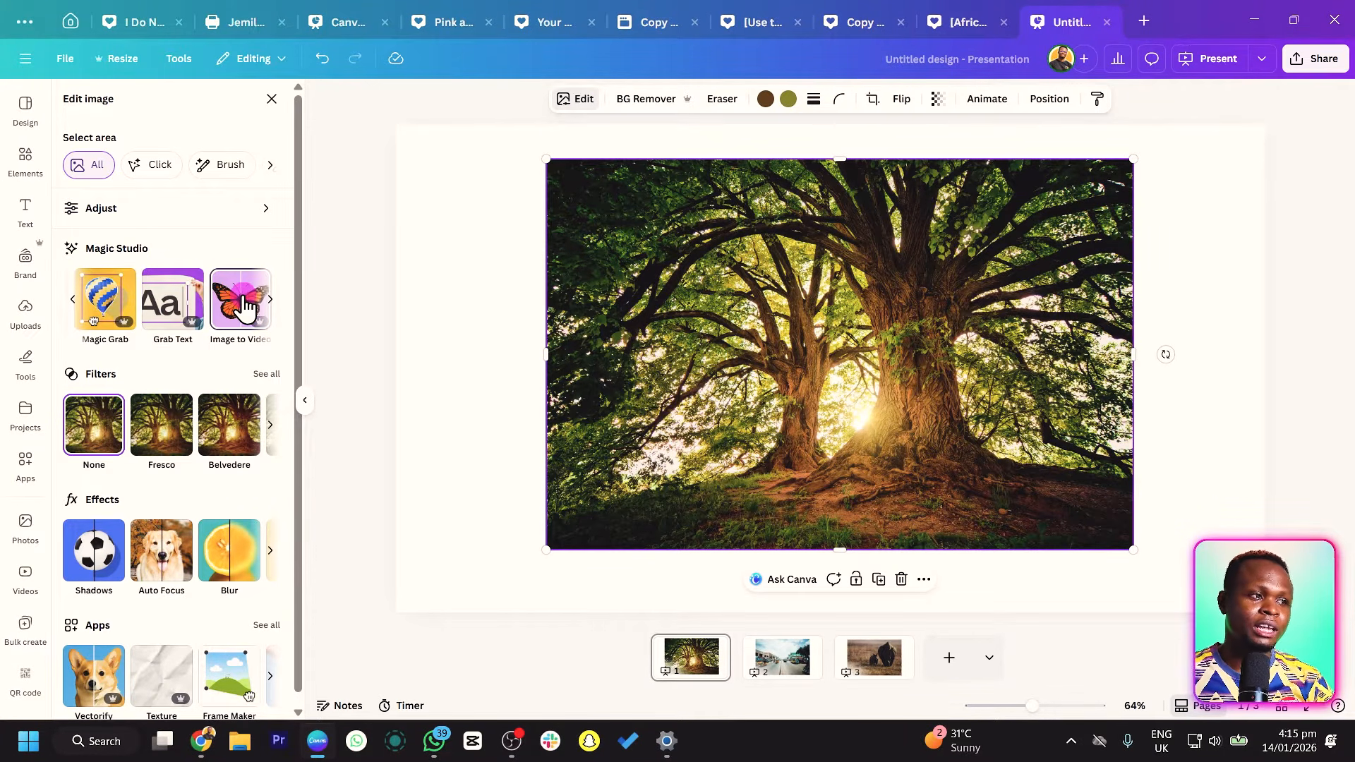
left_click(243, 305)
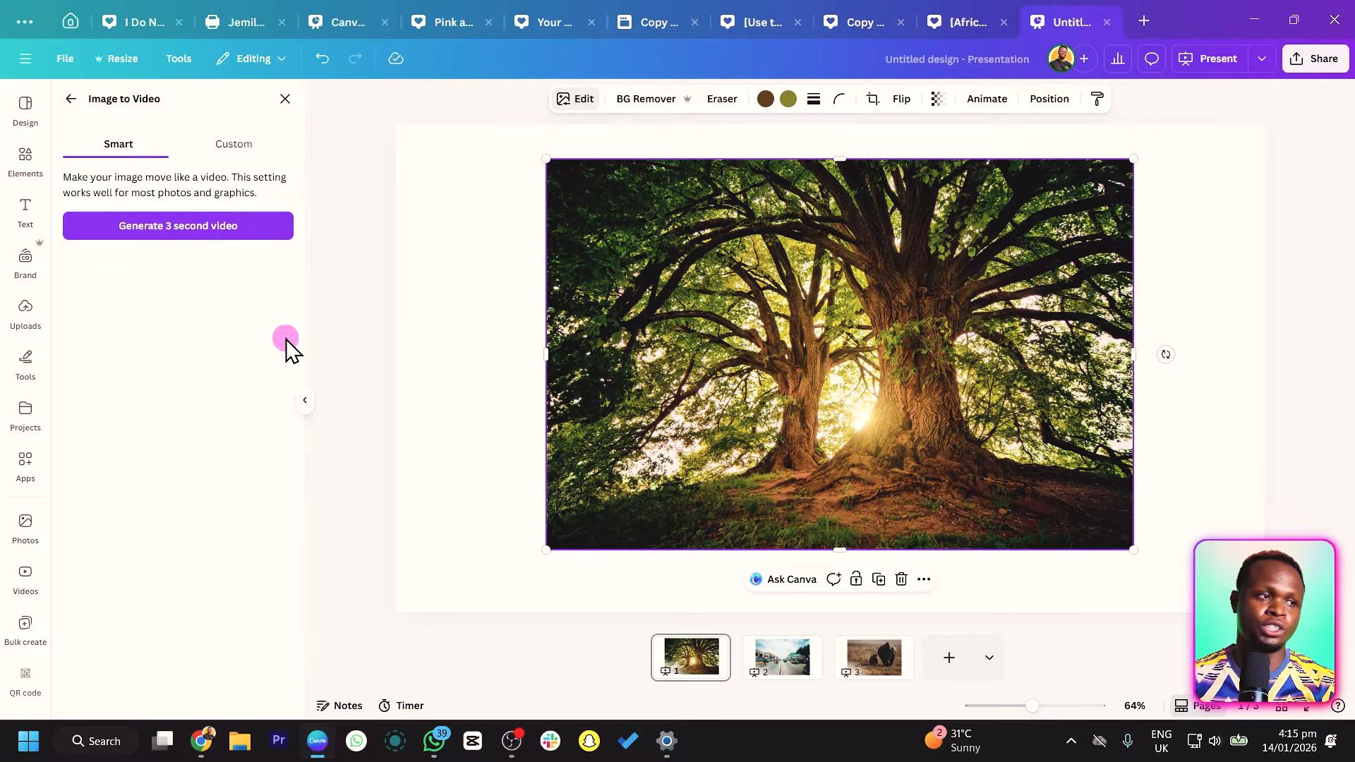
left_click(188, 227)
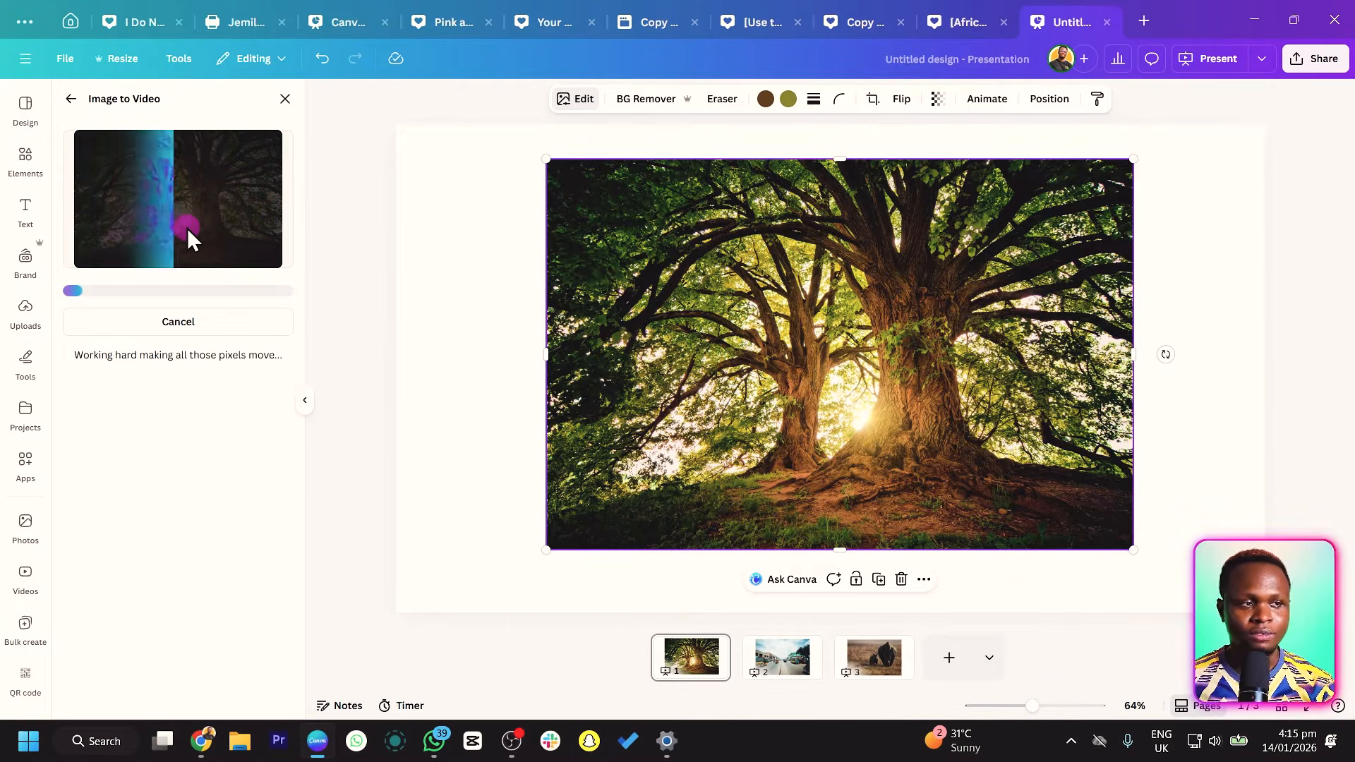
left_click(203, 324)
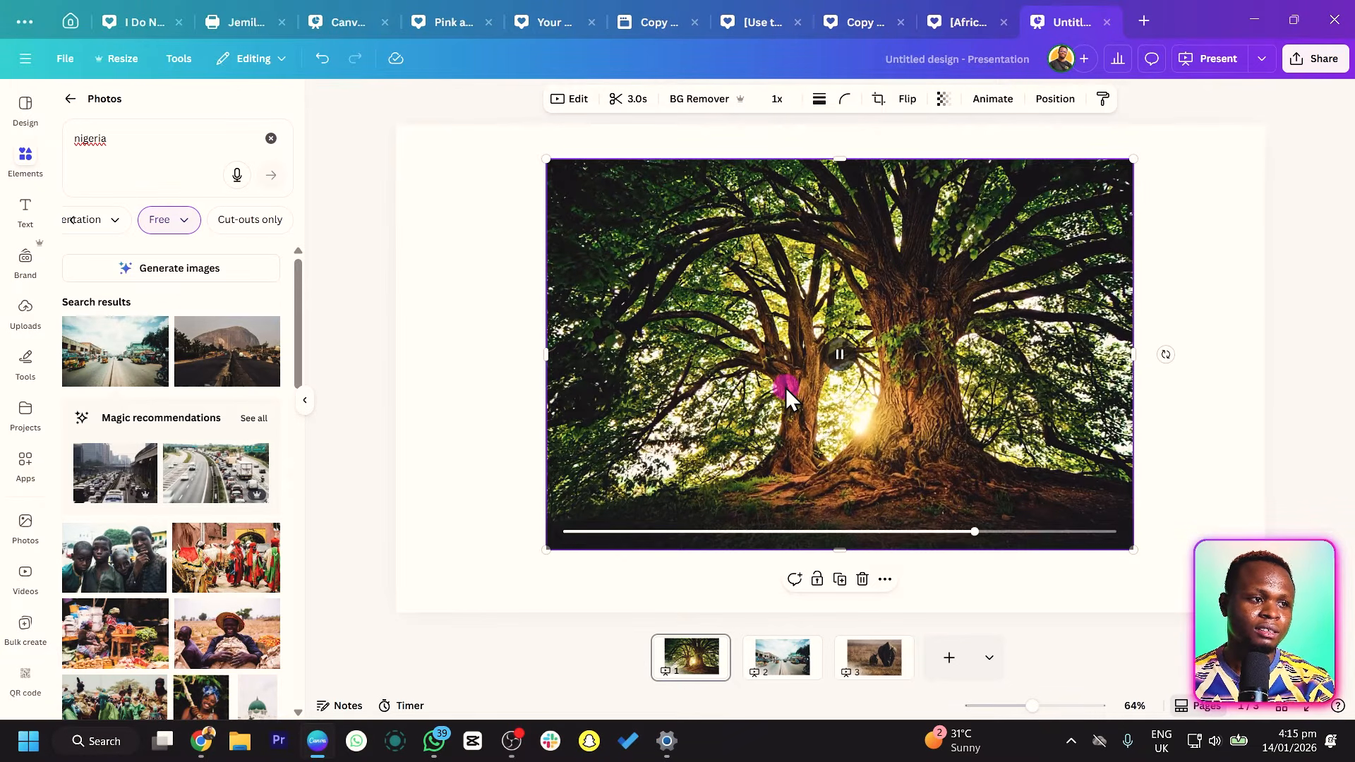
left_click(840, 359)
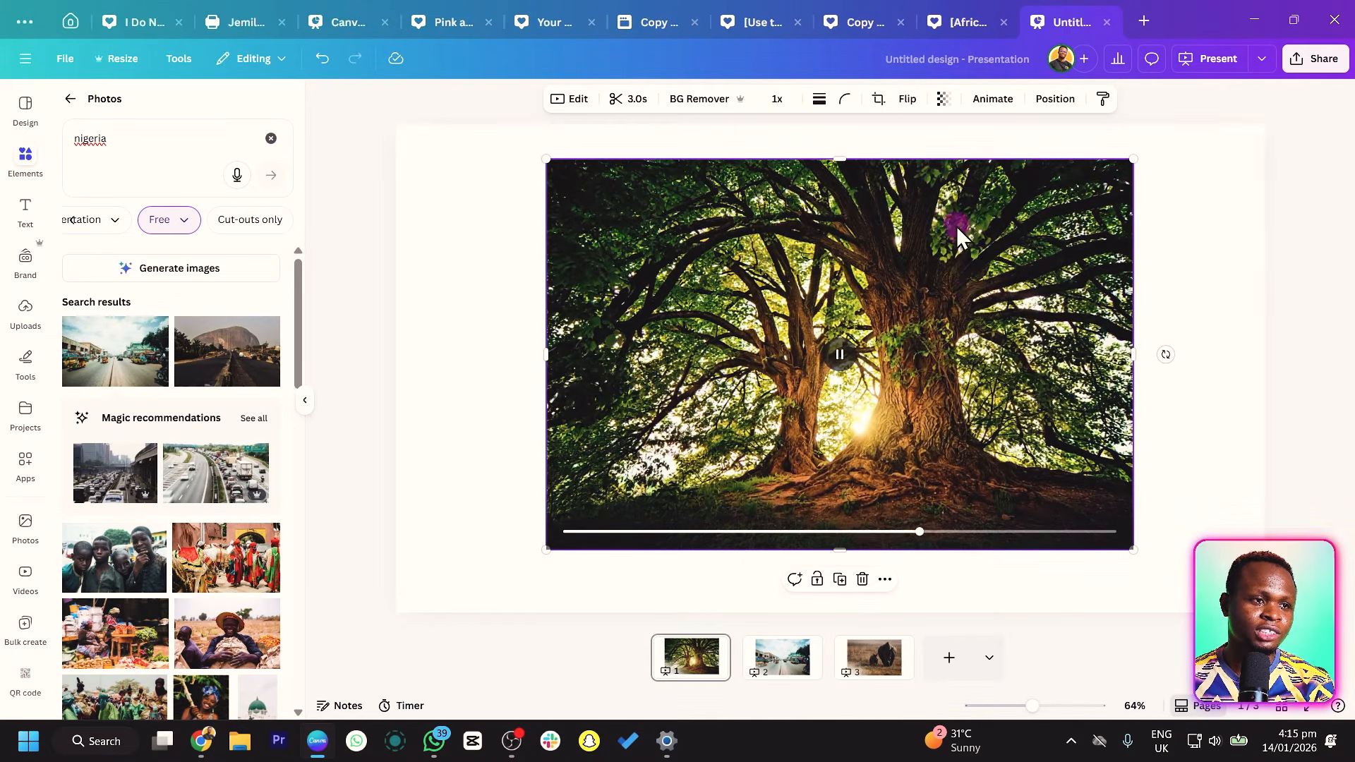
left_click(840, 354)
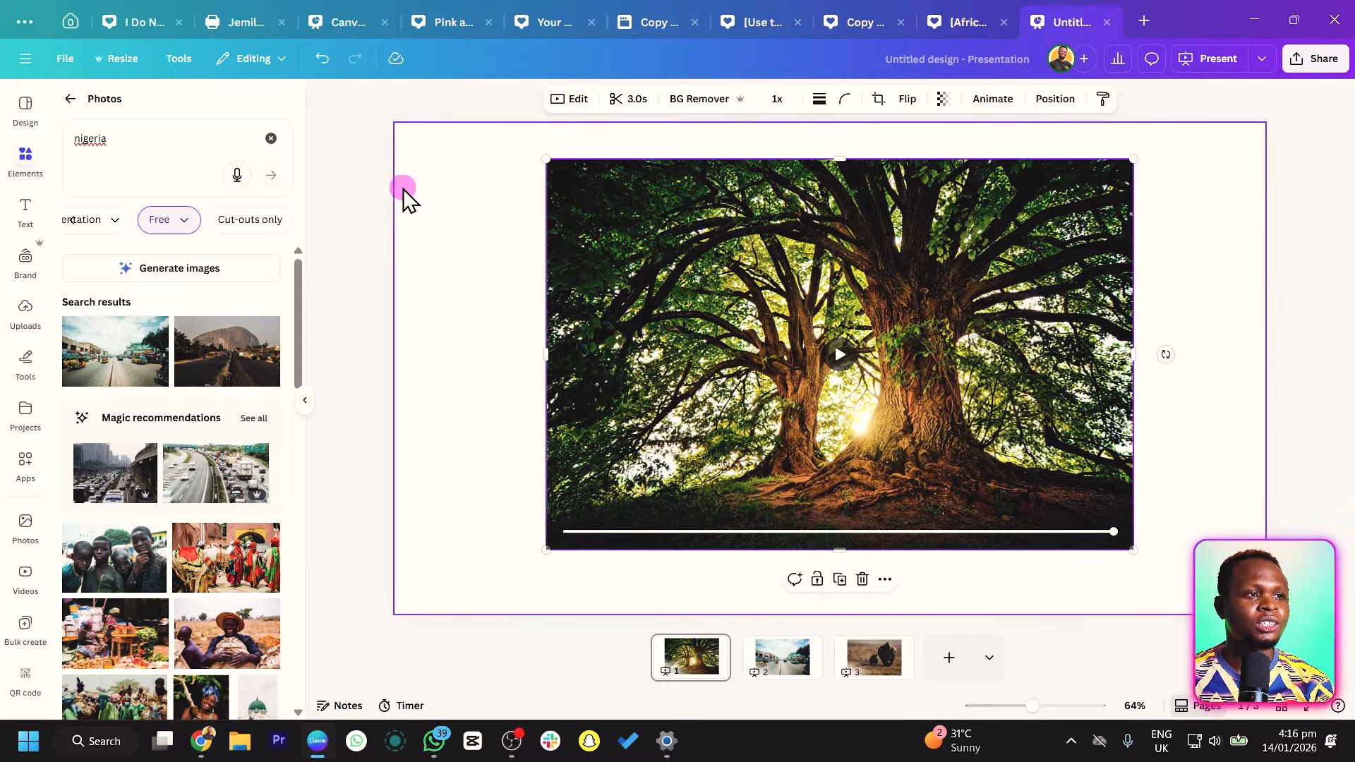
- Add a fourth page and place the recently used beach waves photo on it
left_click(948, 655)
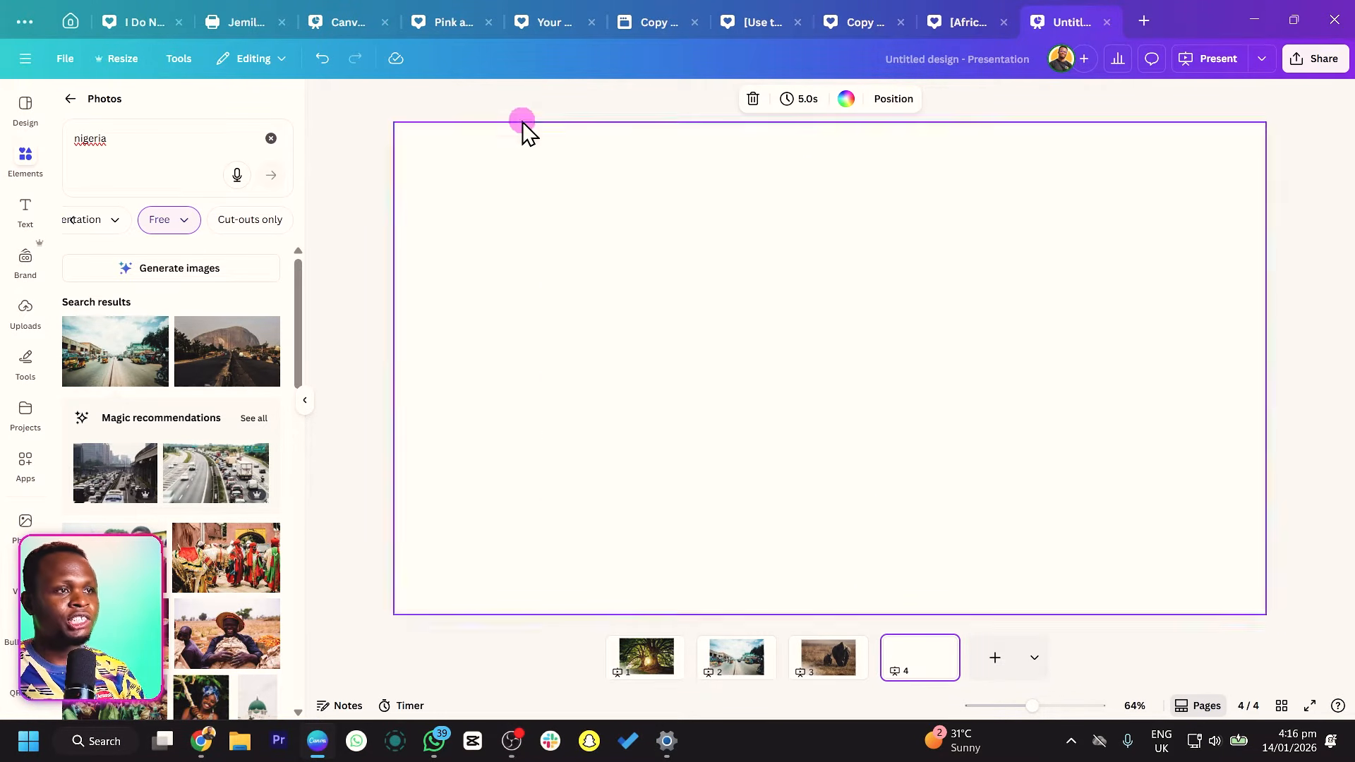
left_click(68, 100)
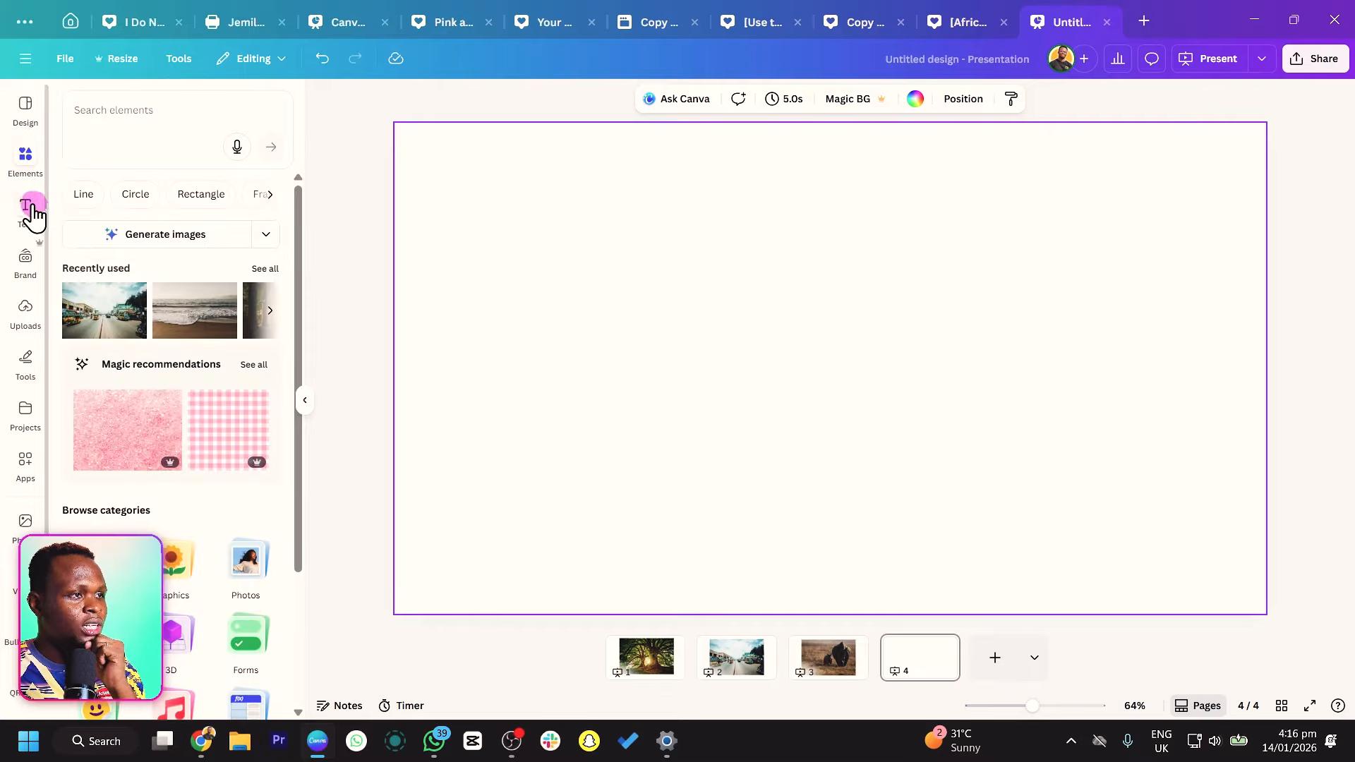
left_click(235, 316)
- Open Image to Video in Custom mode for the beach waves photo on page 4
left_click(568, 100)
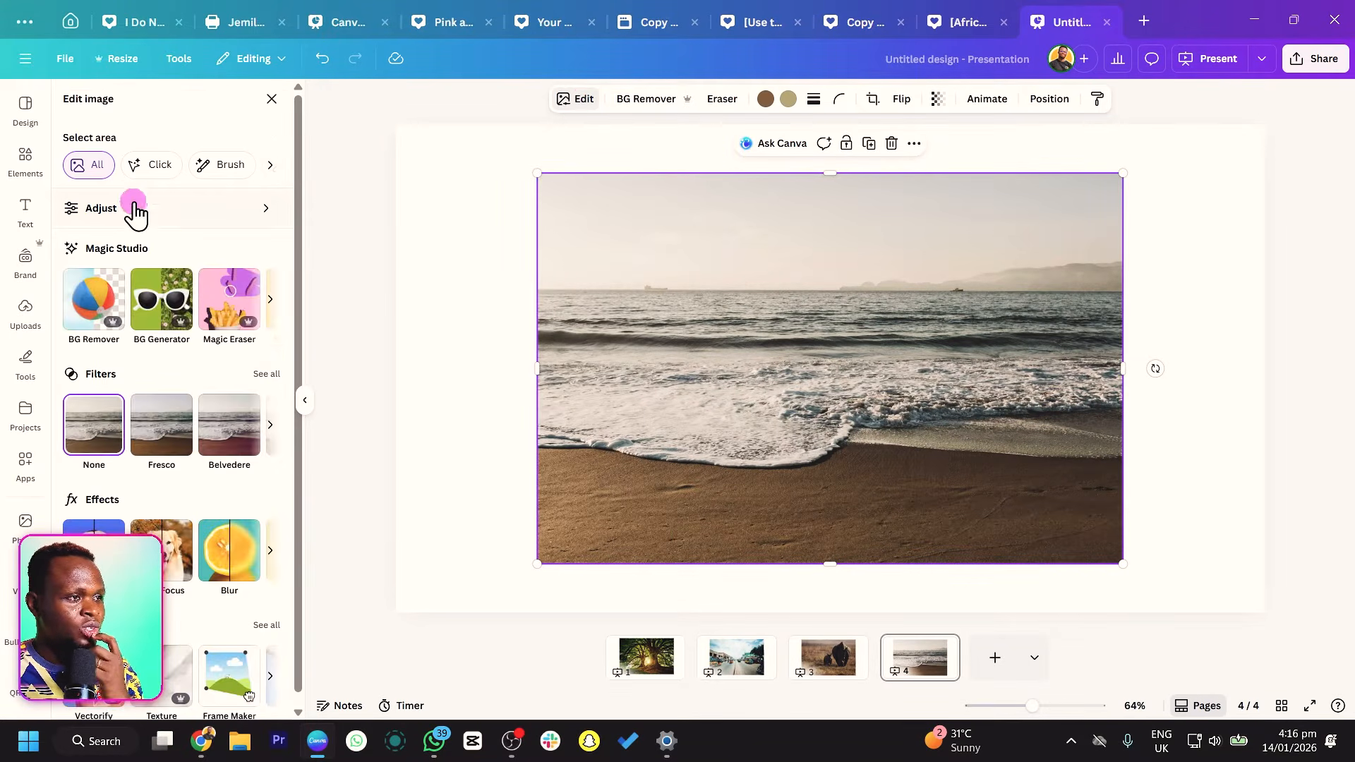
left_click(274, 306)
left_click(242, 313)
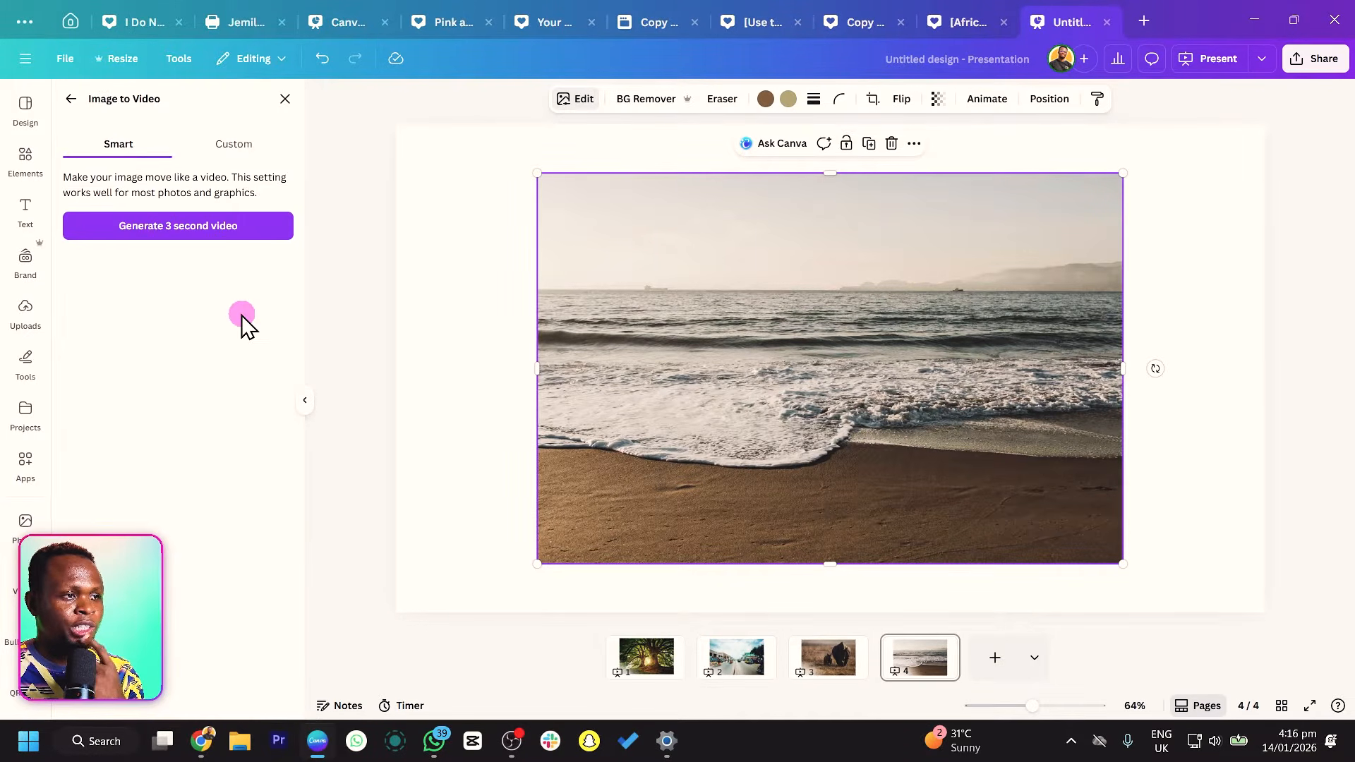
left_click(231, 146)
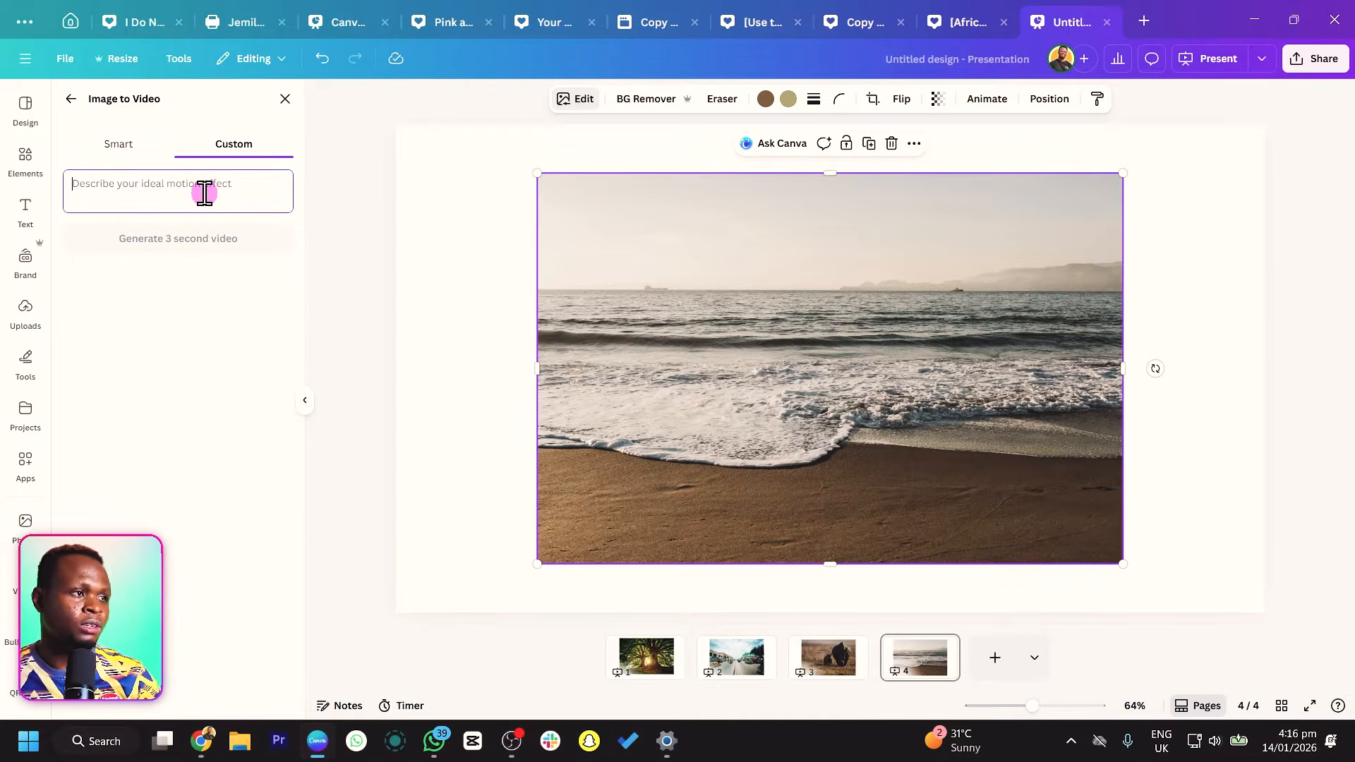
- Enter the motion prompt "fastwind blowing" and generate a 3-second video from the beach waves photo
type("fs")
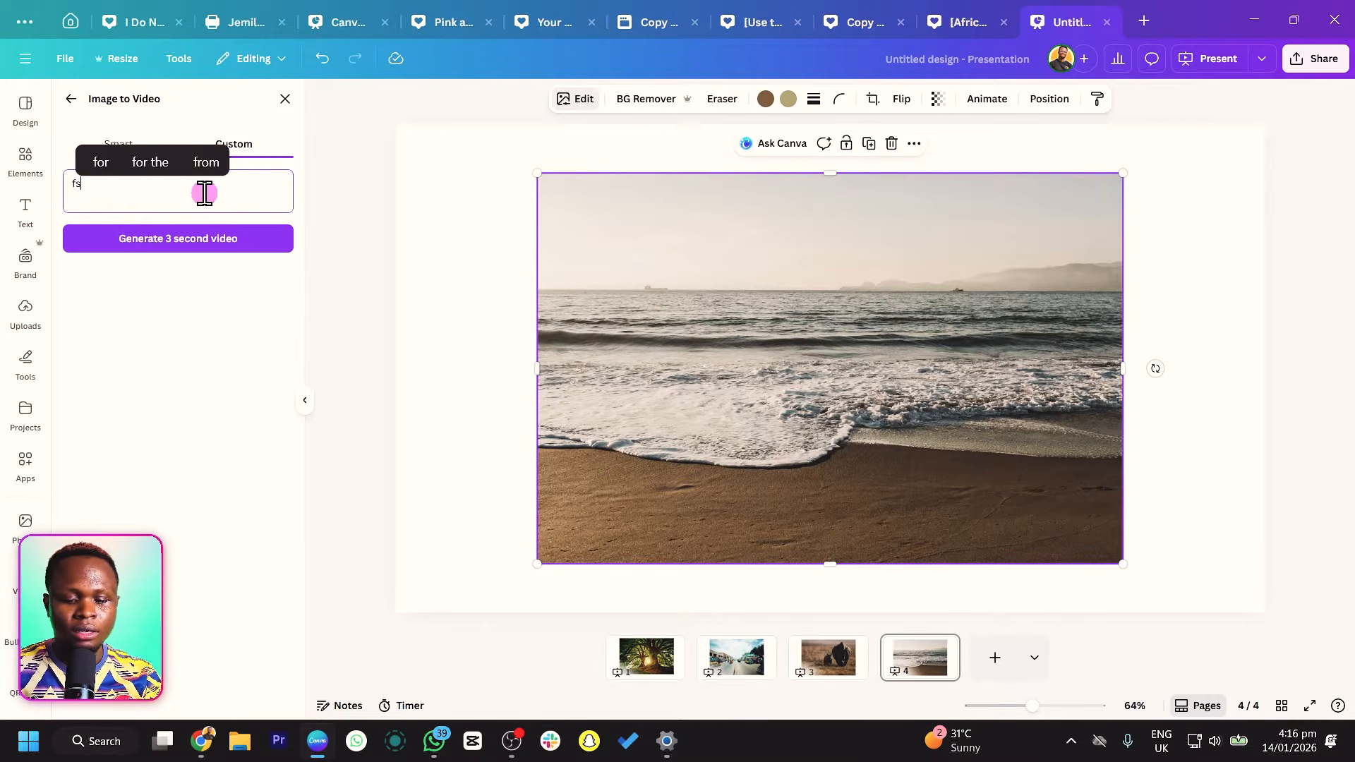
type("tas")
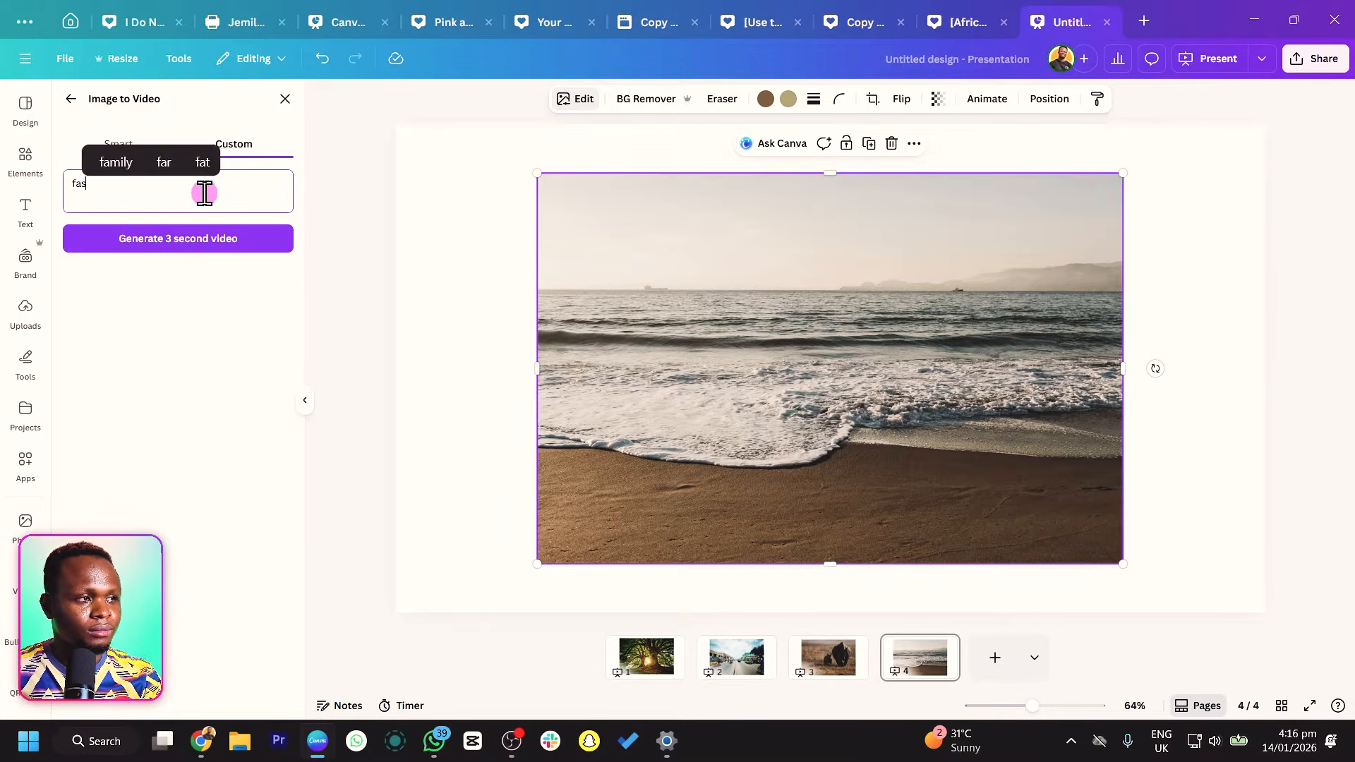
type("twin")
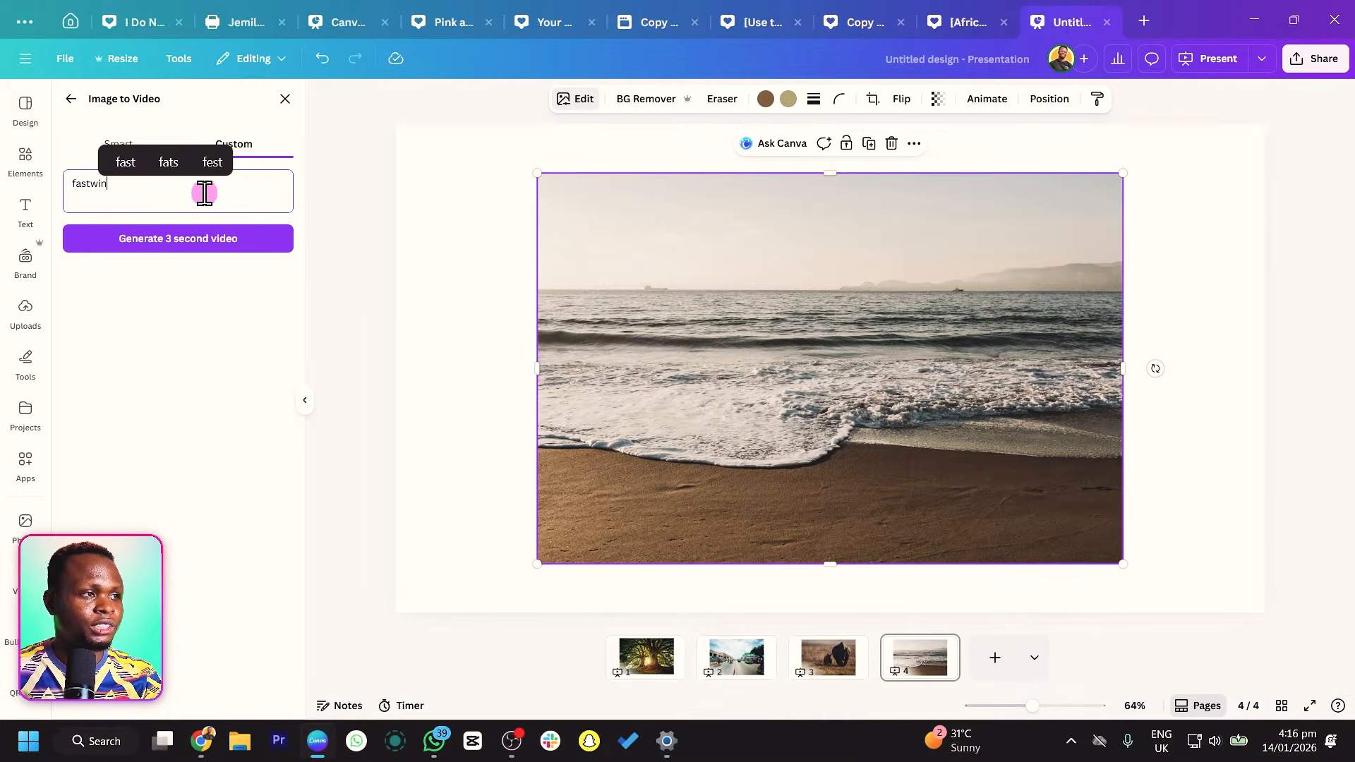
type("d blo")
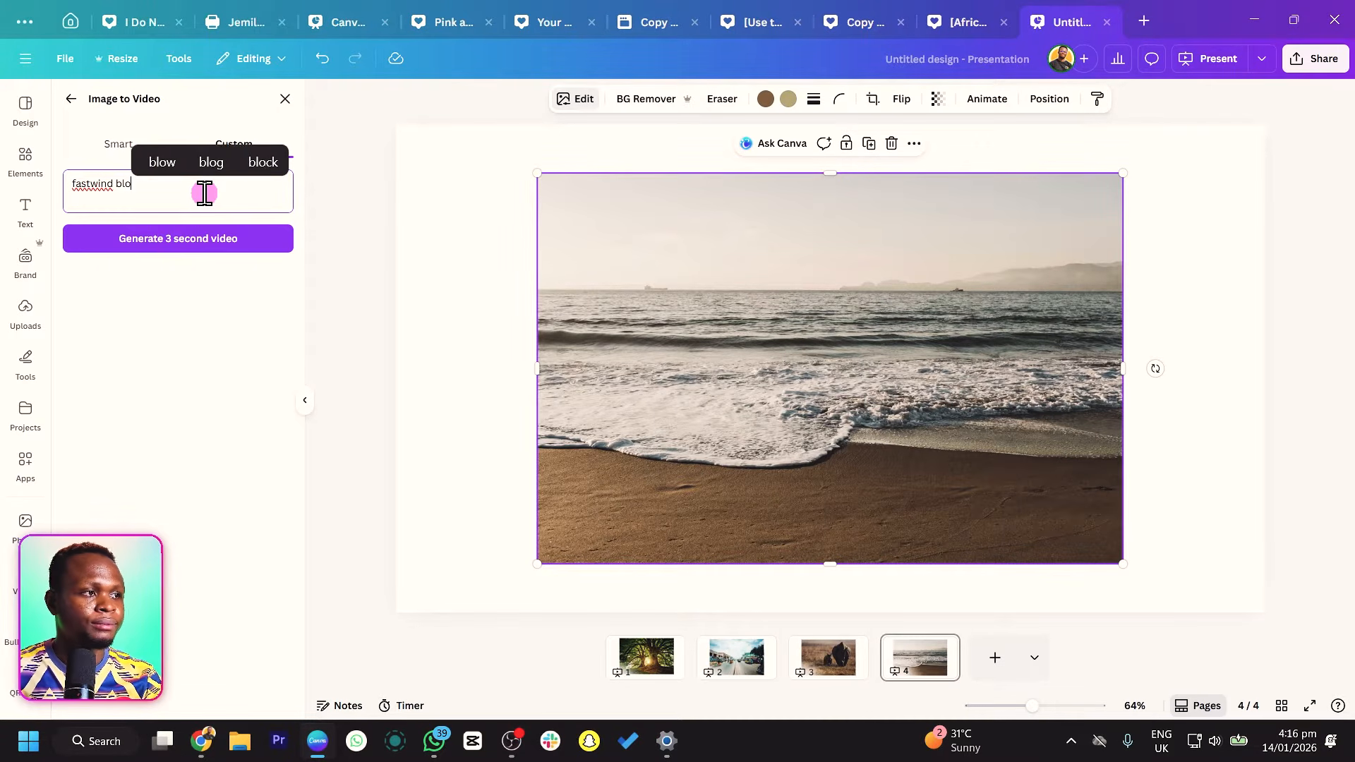
type("wing")
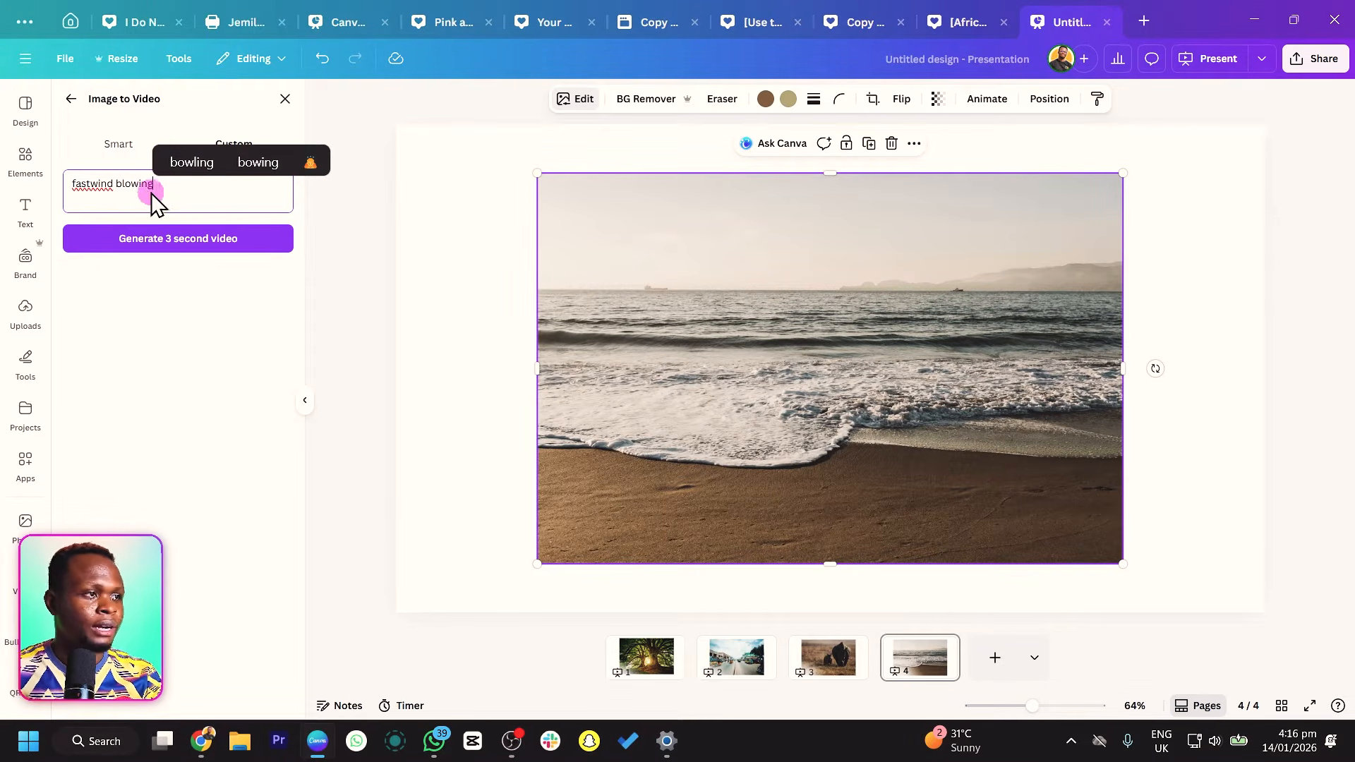
left_click(93, 185)
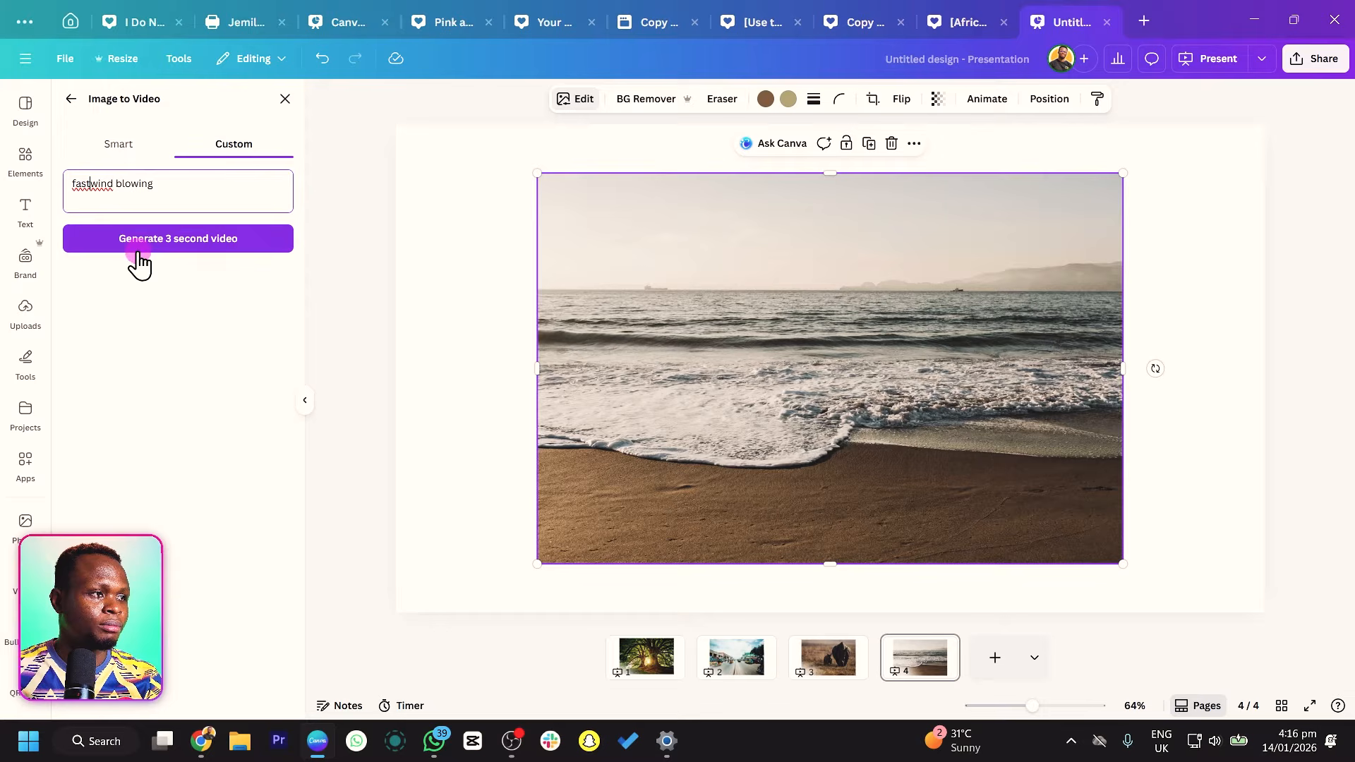
left_click(184, 240)
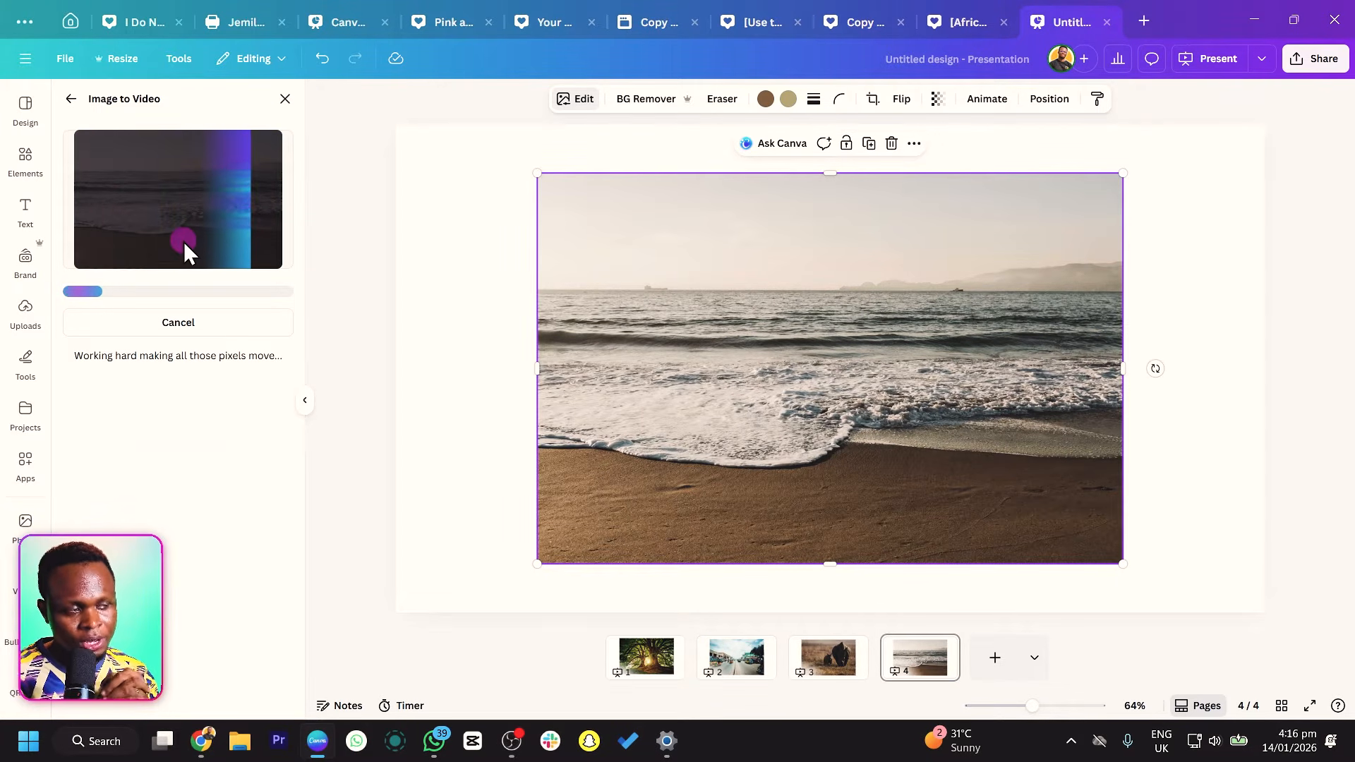
- Play the generated waves video on page 4 to review its motion
mouse_move(993, 357)
left_mouse_down()
mouse_move(993, 341)
mouse_move(997, 354)
left_mouse_up()
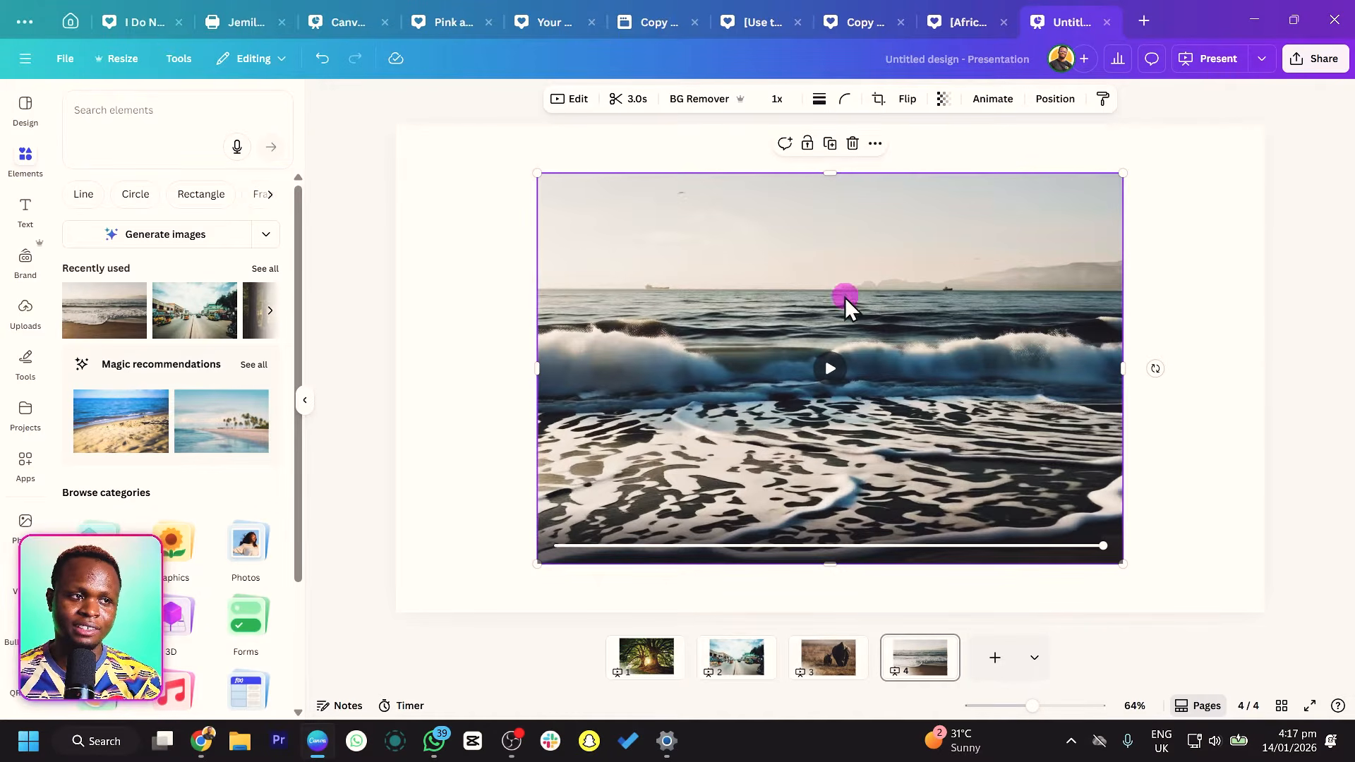
left_click(829, 365)
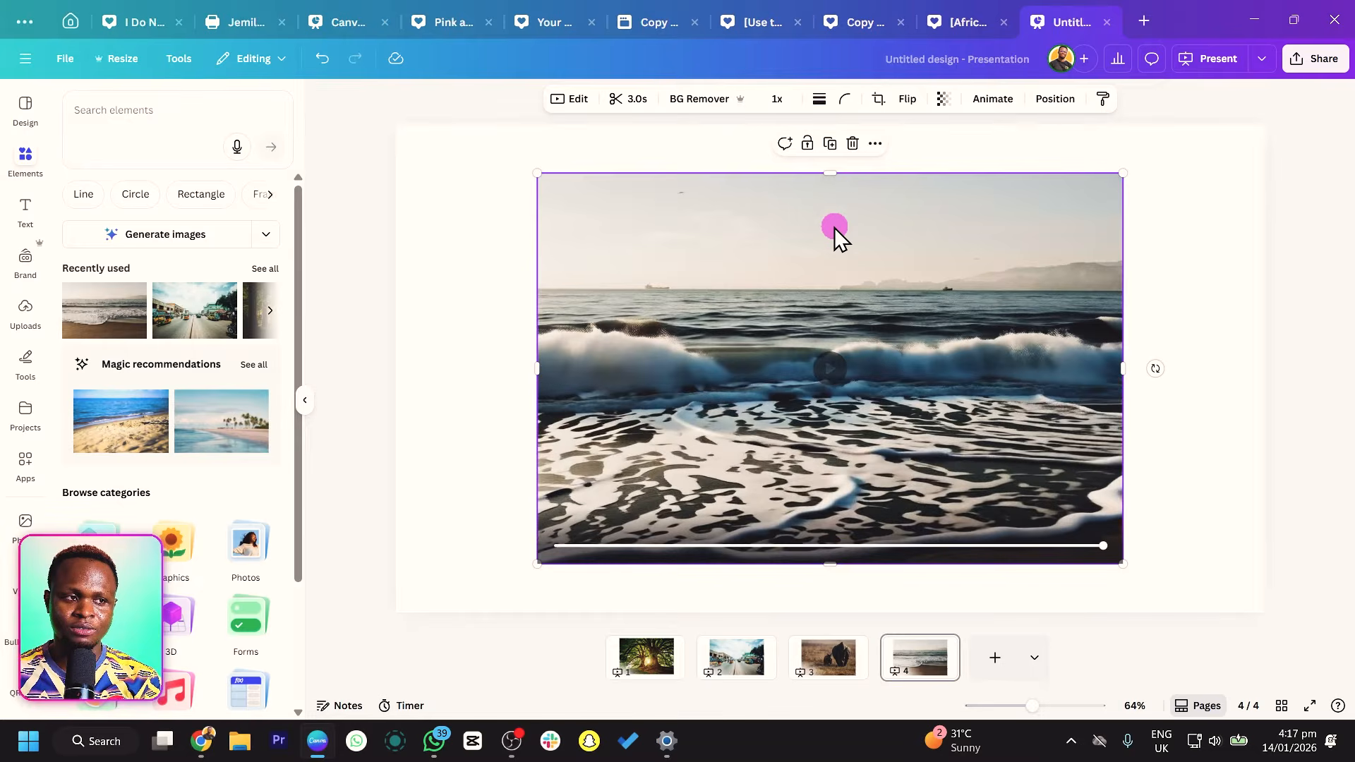
left_click(840, 376)
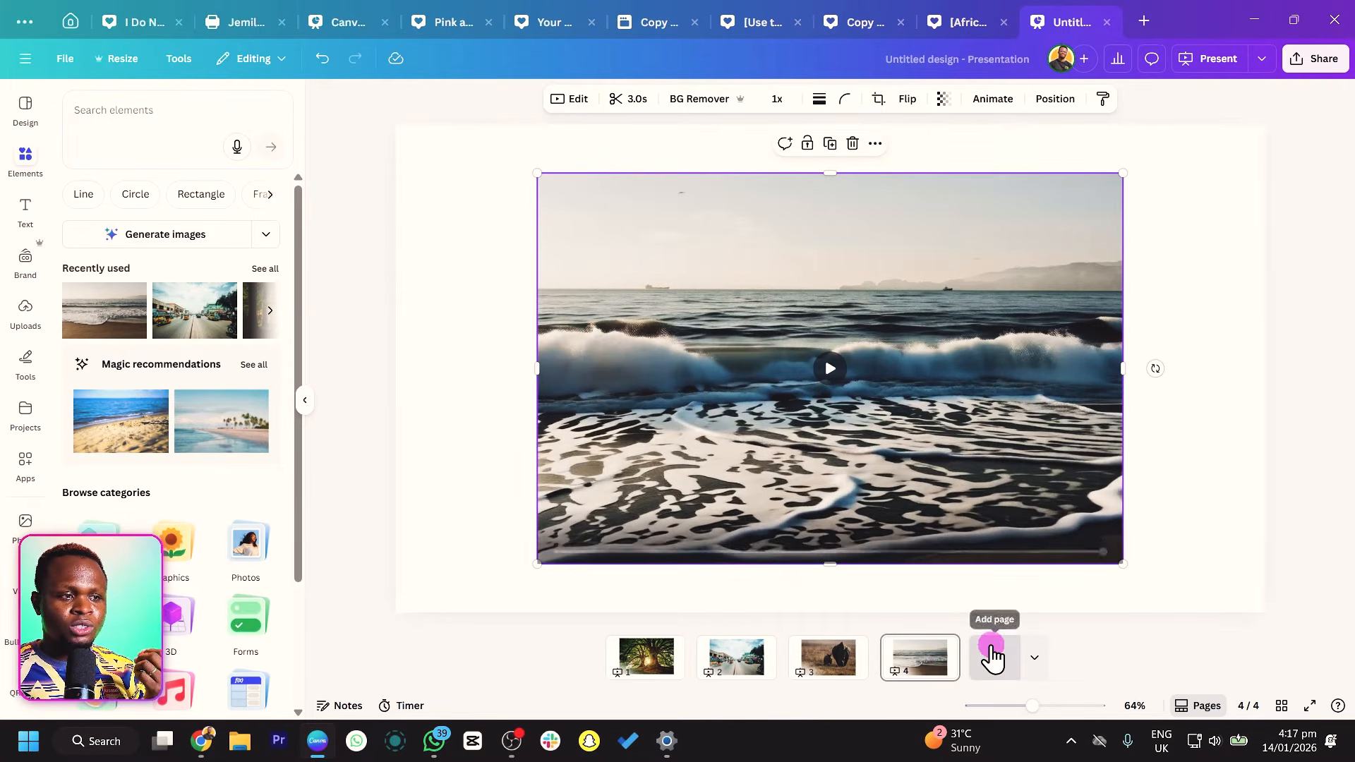
- Add a fifth page, search the elements for "lion" and show all of the photo results
left_click(994, 656)
left_click(256, 269)
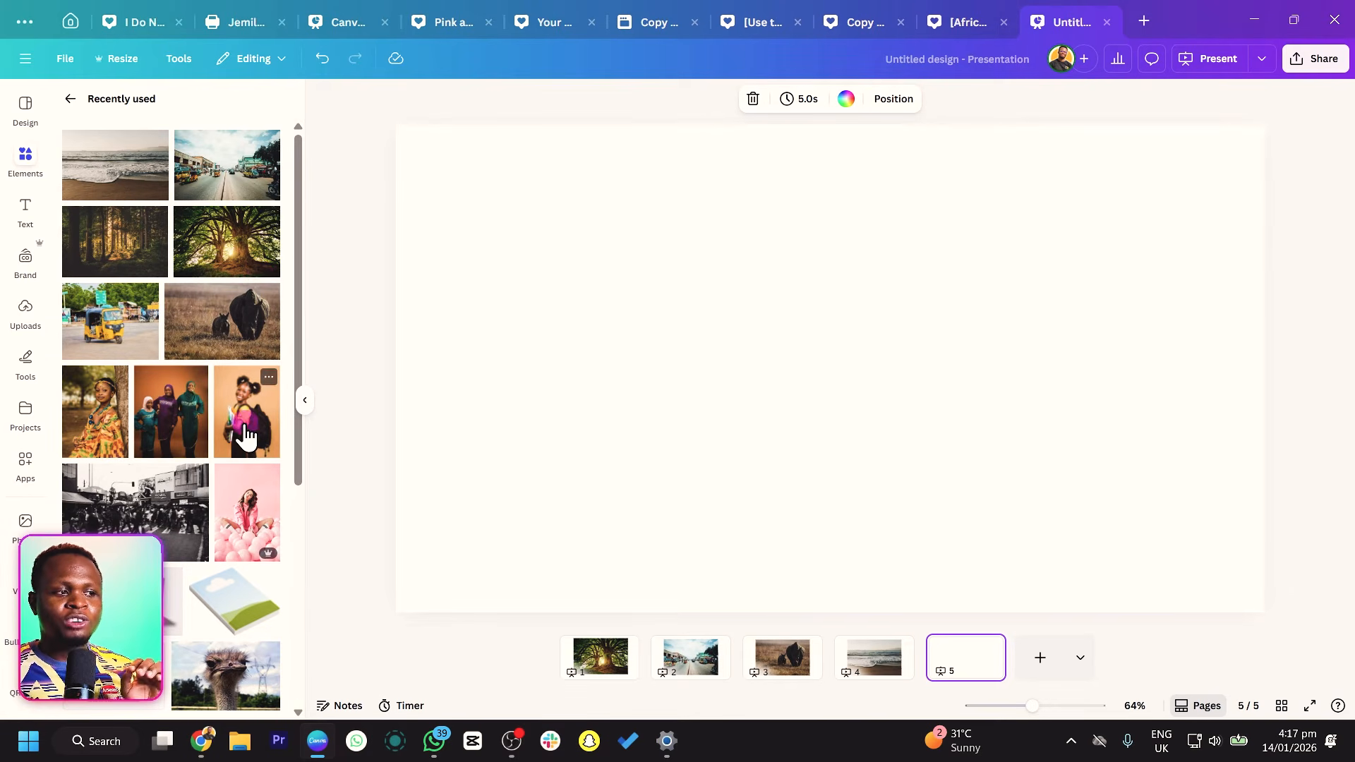
left_click(71, 101)
left_click(136, 124)
type("lion#")
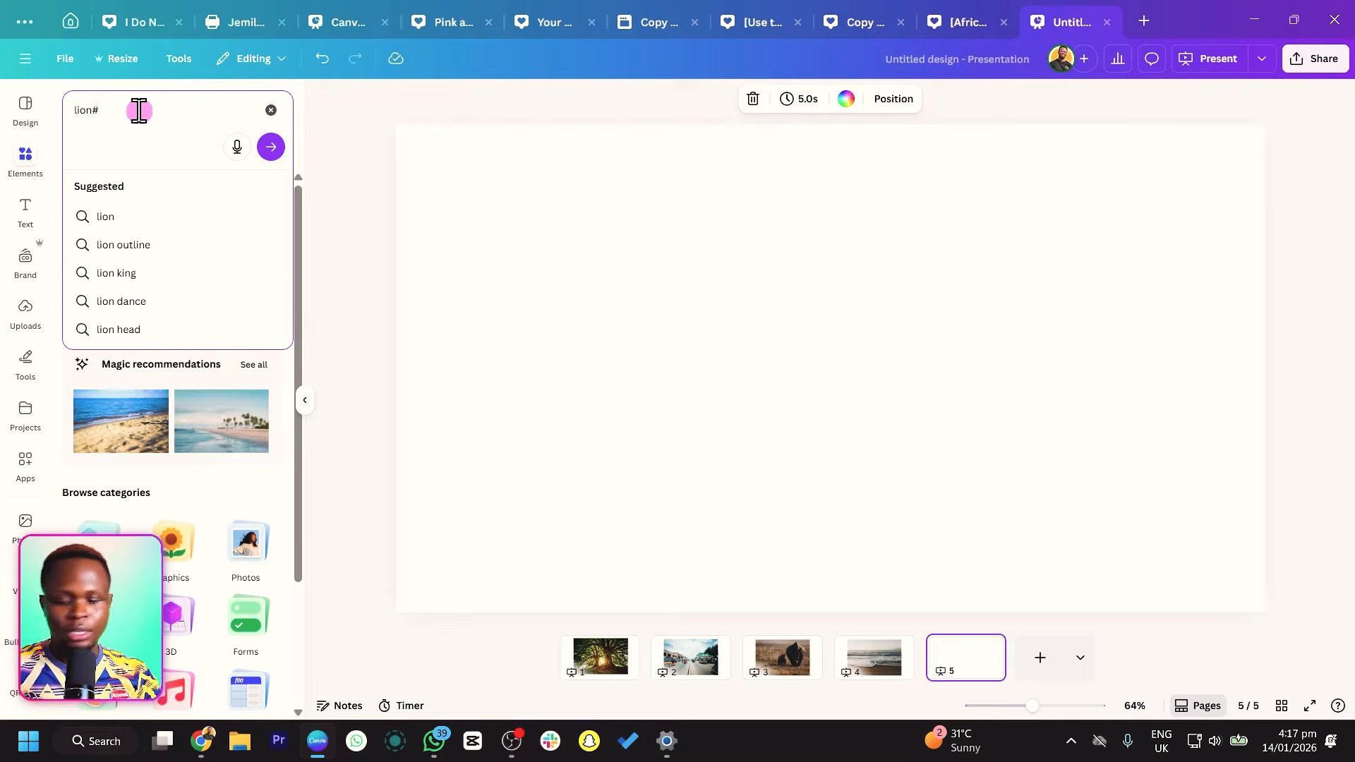
key("Return")
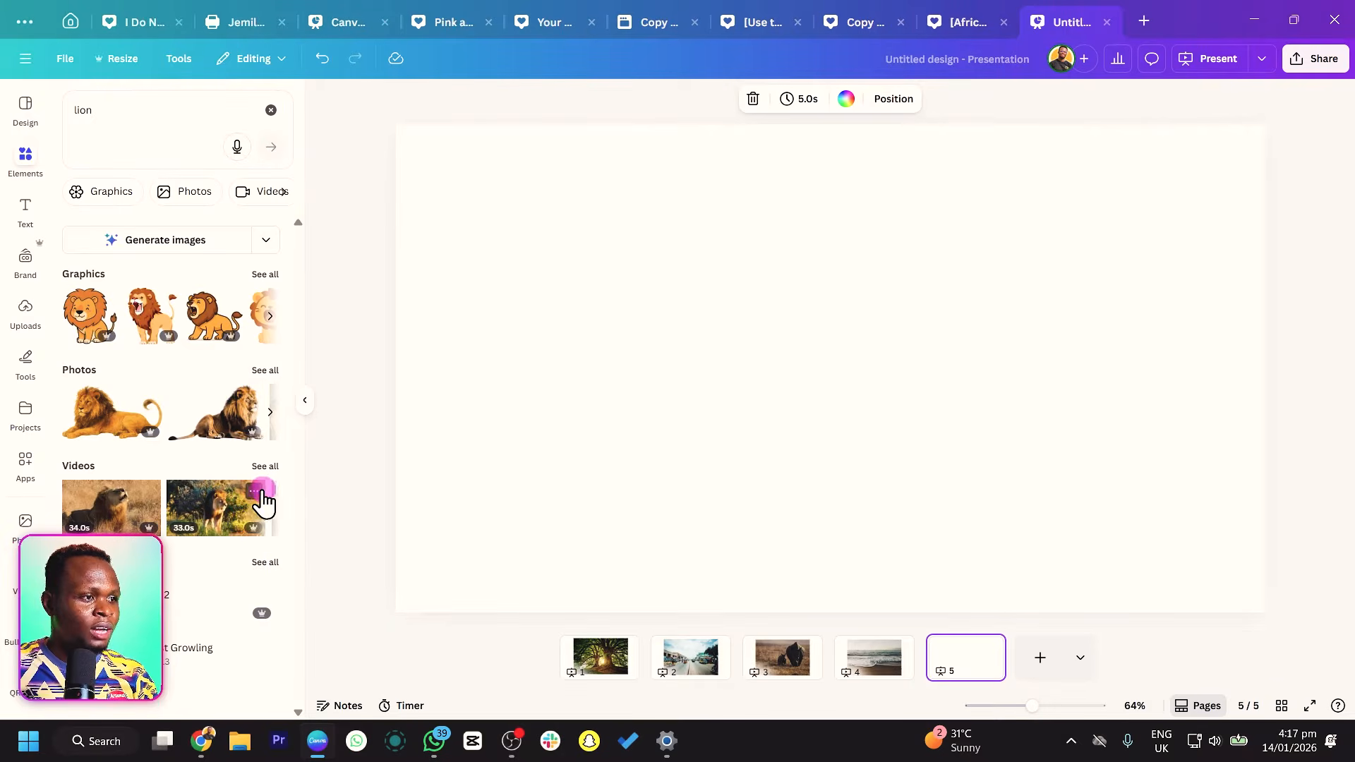
left_click(265, 371)
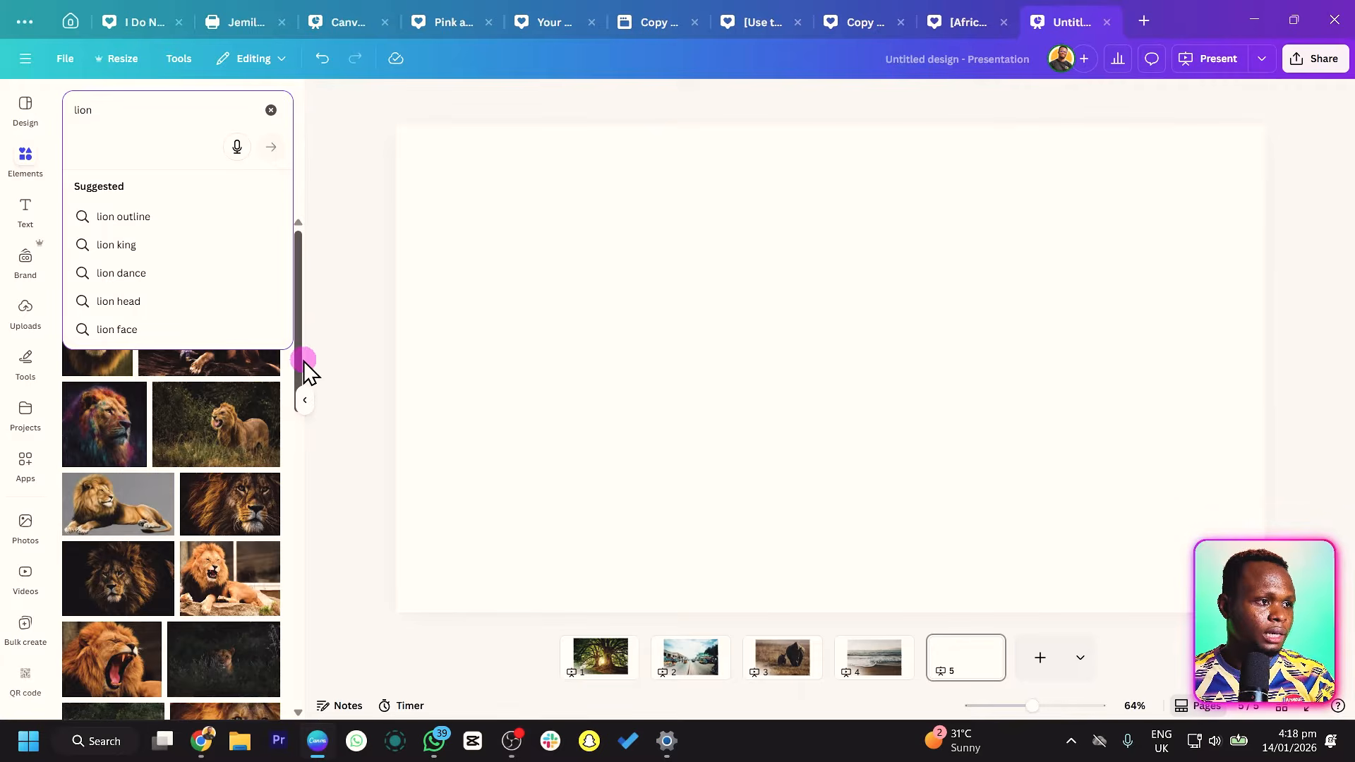
- Place the free photo of the open-mouthed lion standing in the grass on page 5
left_click(308, 373)
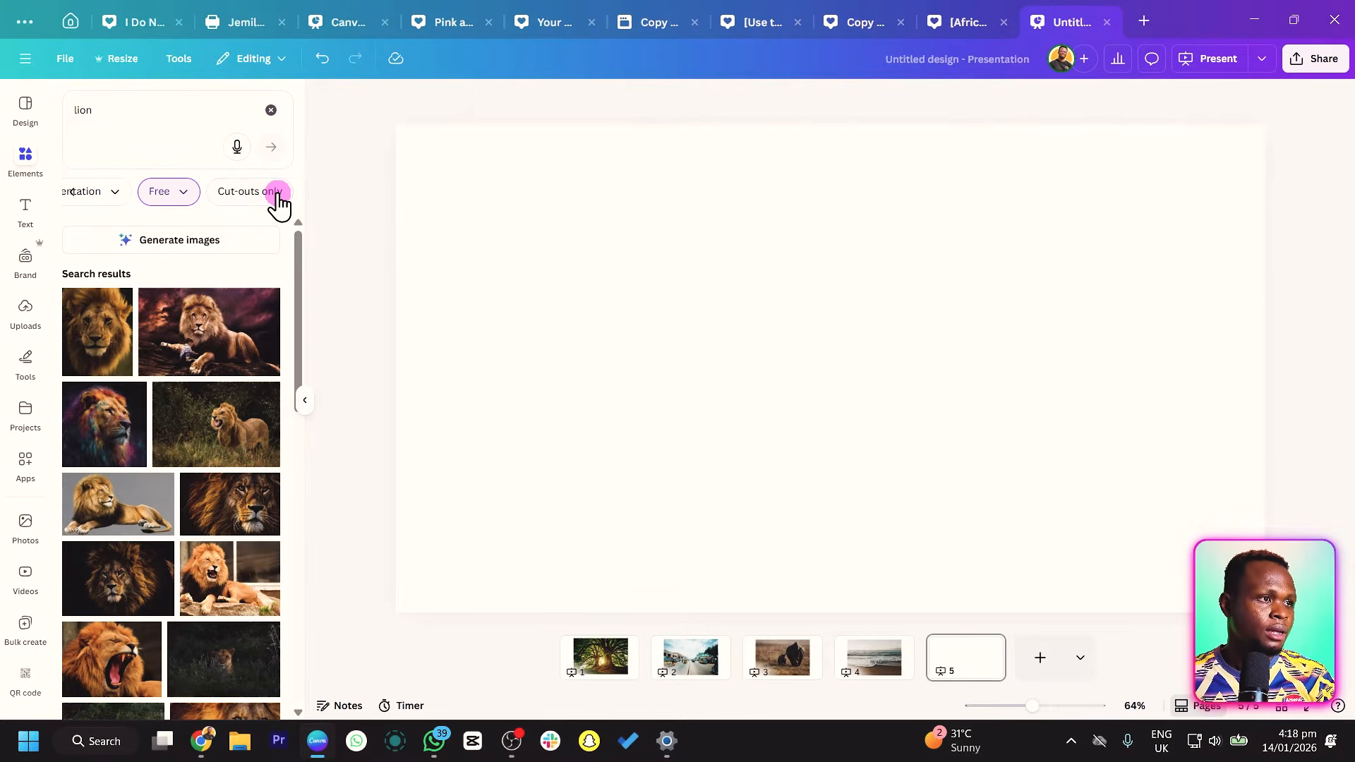
left_click(174, 198)
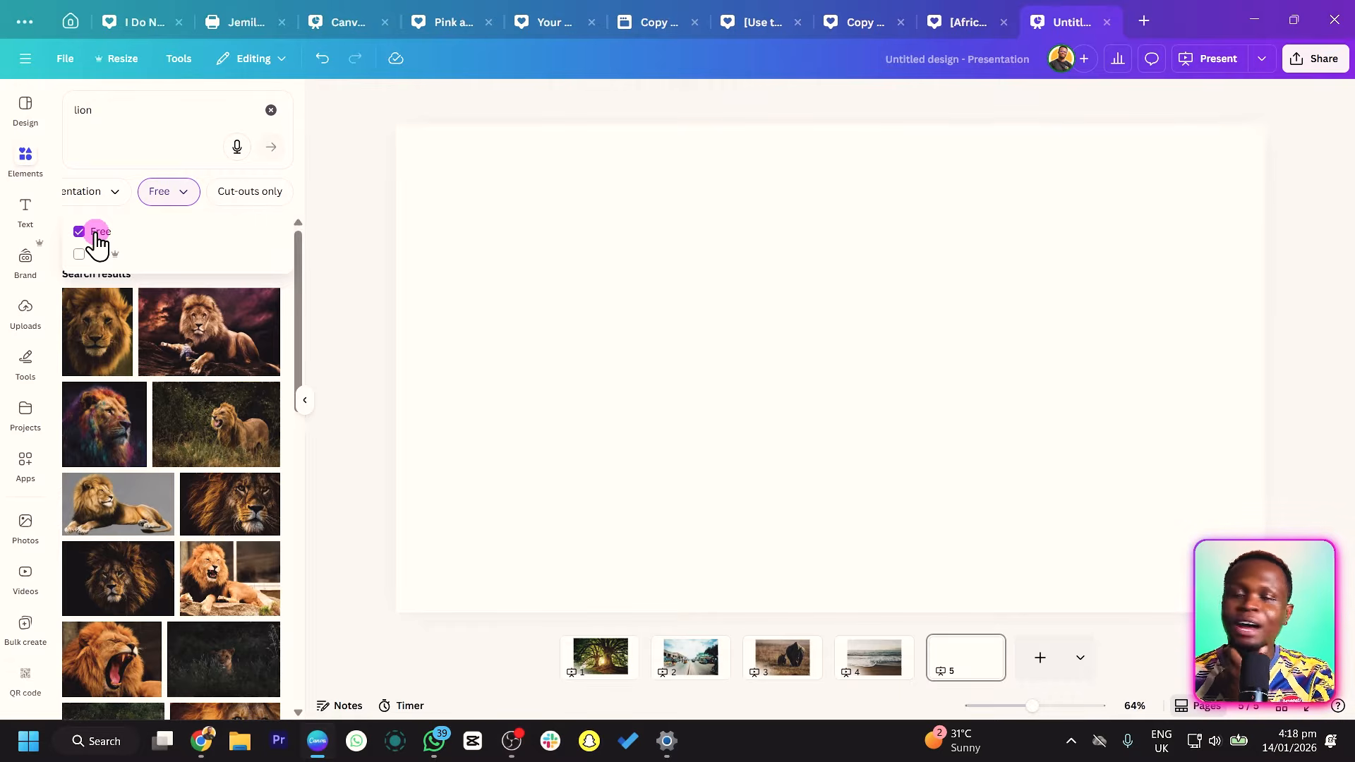
left_click(215, 381)
left_click(171, 444)
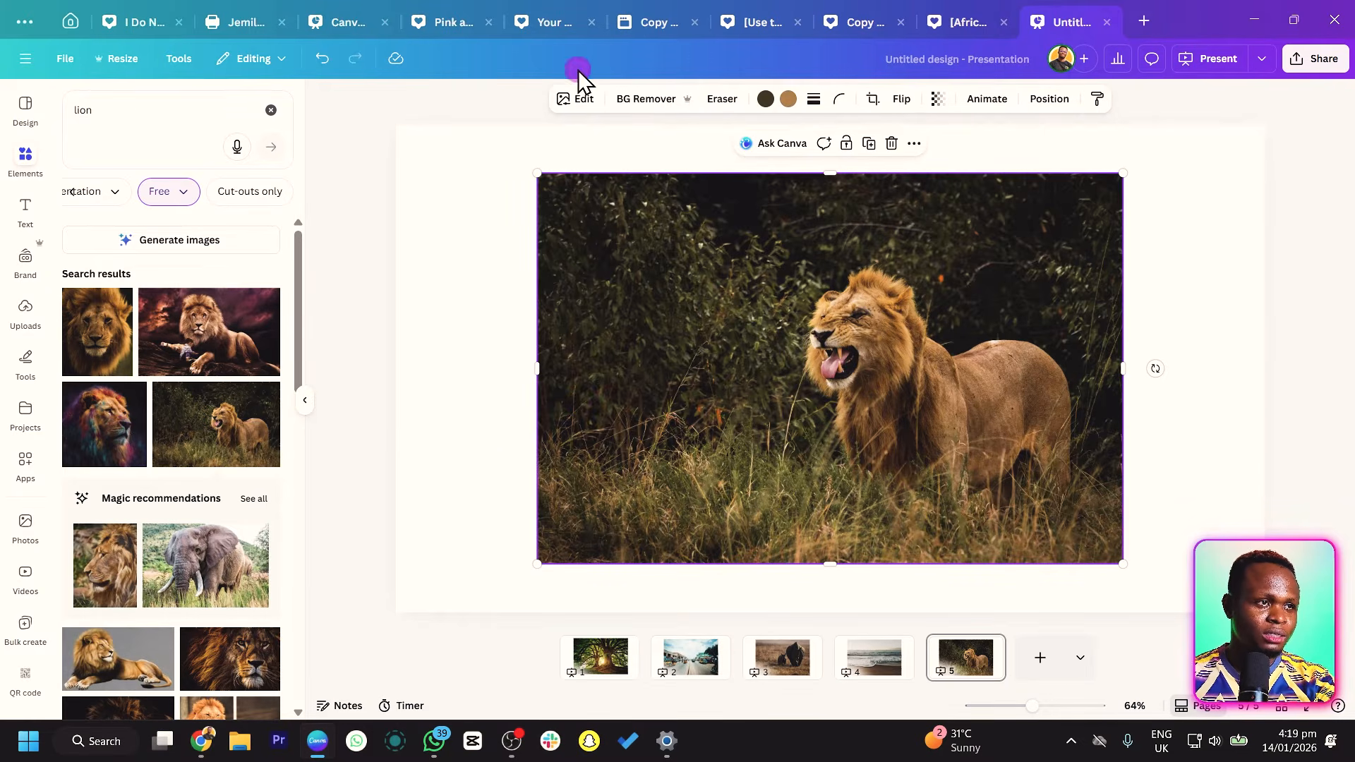
- Generate a 3-second Custom video from the lion photo with Image to Video, using the prompt "smiling lion", and add it to page 5
left_click(583, 100)
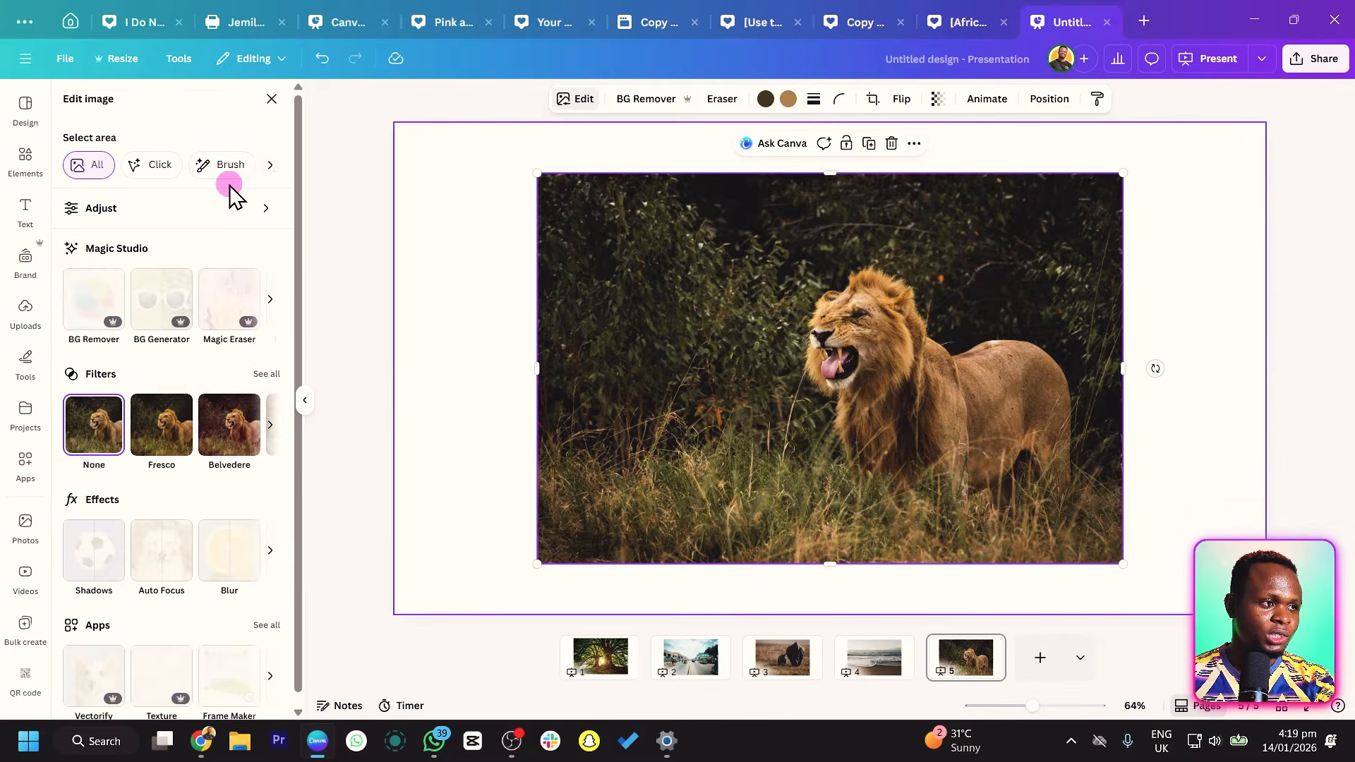
left_click(270, 300)
left_click(230, 315)
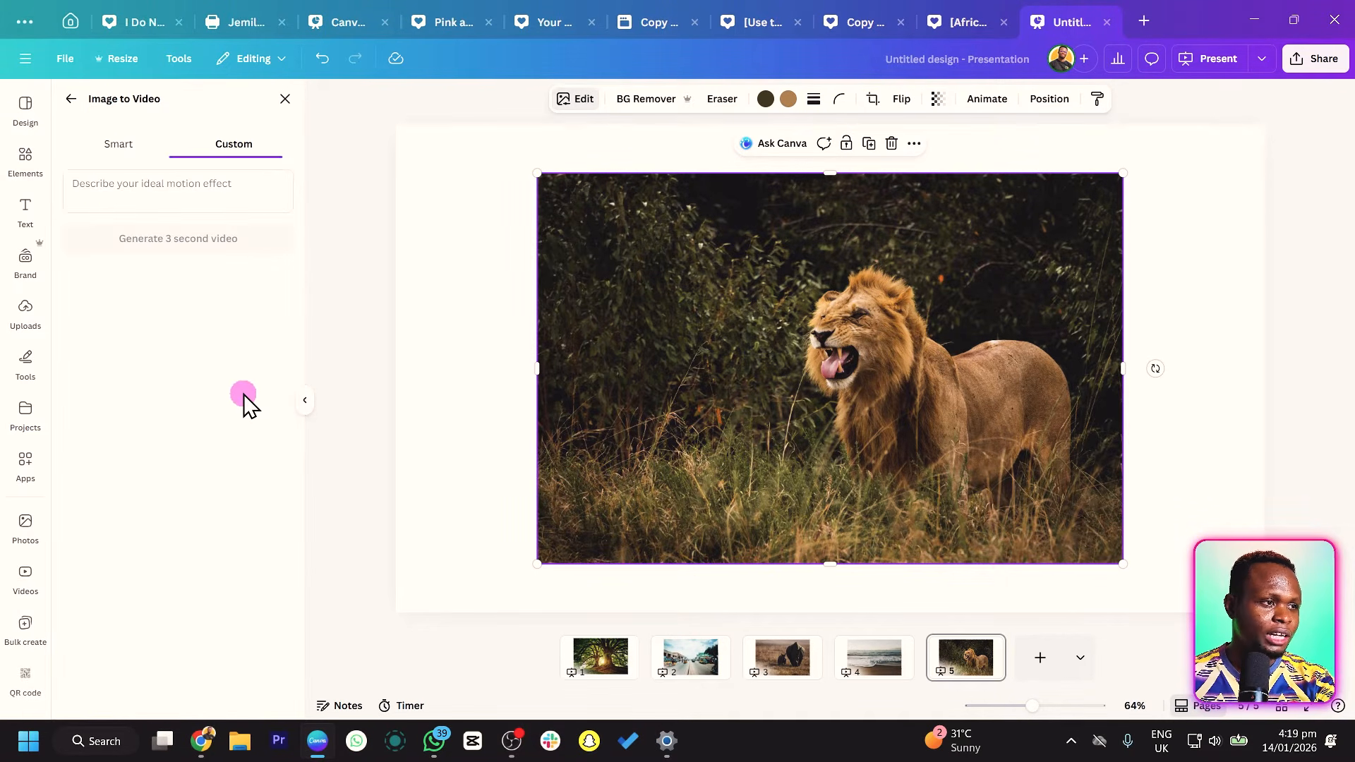
type("smiling lion")
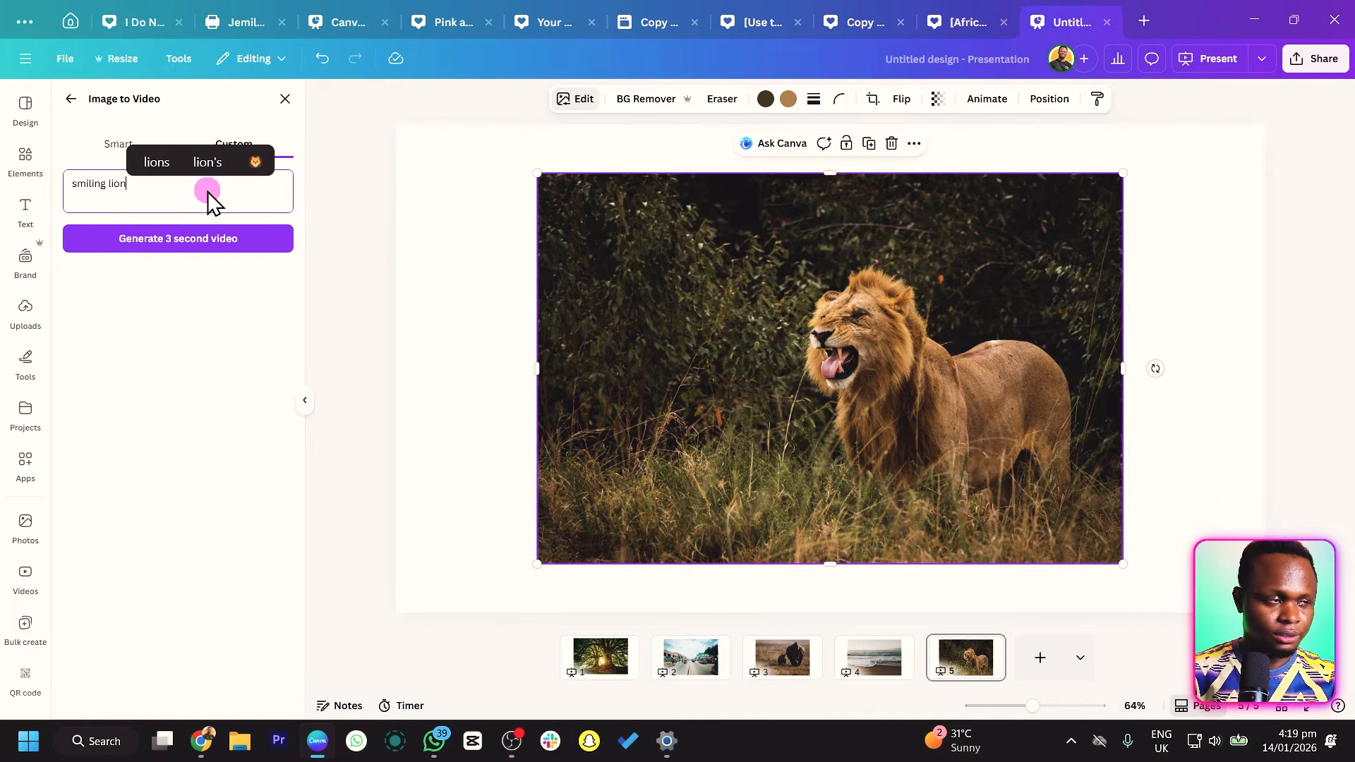
left_click(191, 241)
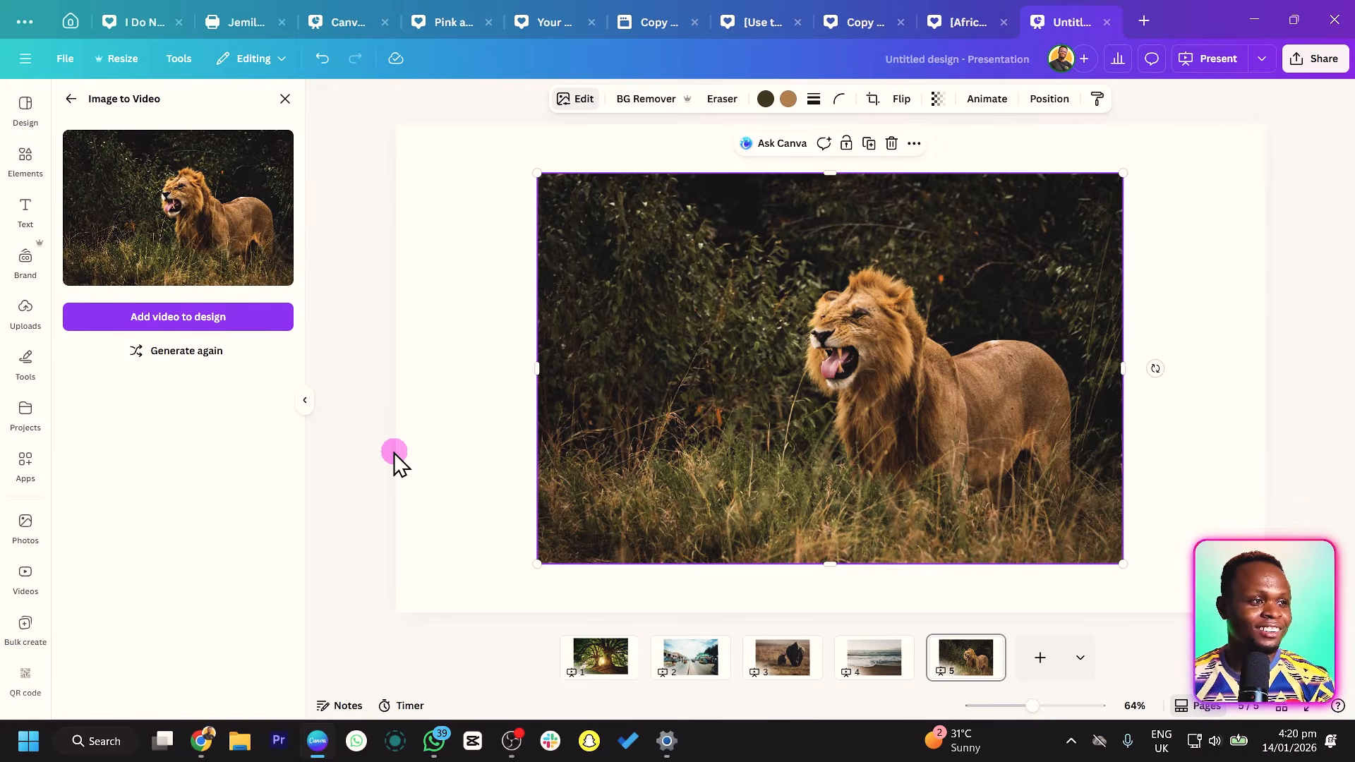
left_click(190, 315)
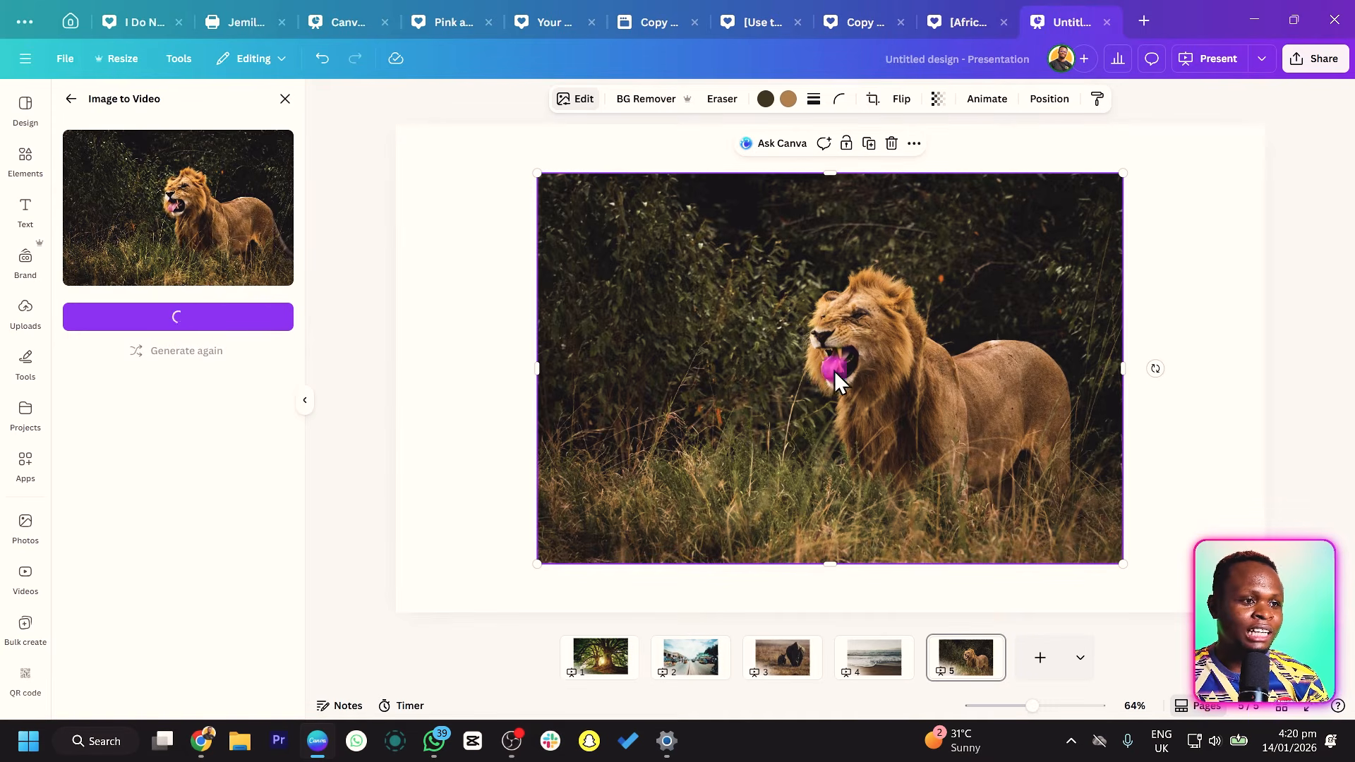